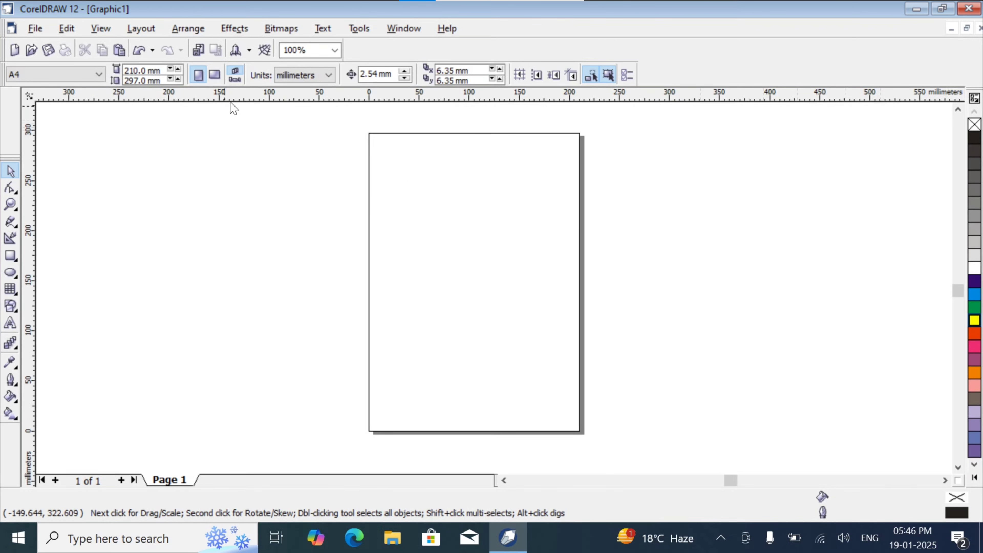
# Set the page to landscape and draw a rectangle about 149 × 60 mm starting at the page's left edge.
pyautogui.click(215, 75)
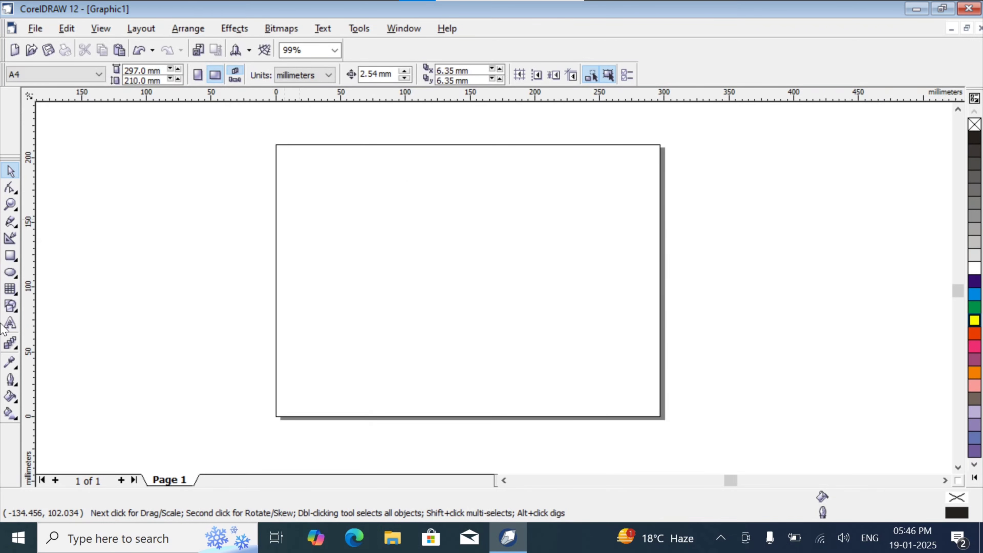
pyautogui.click(6, 260)
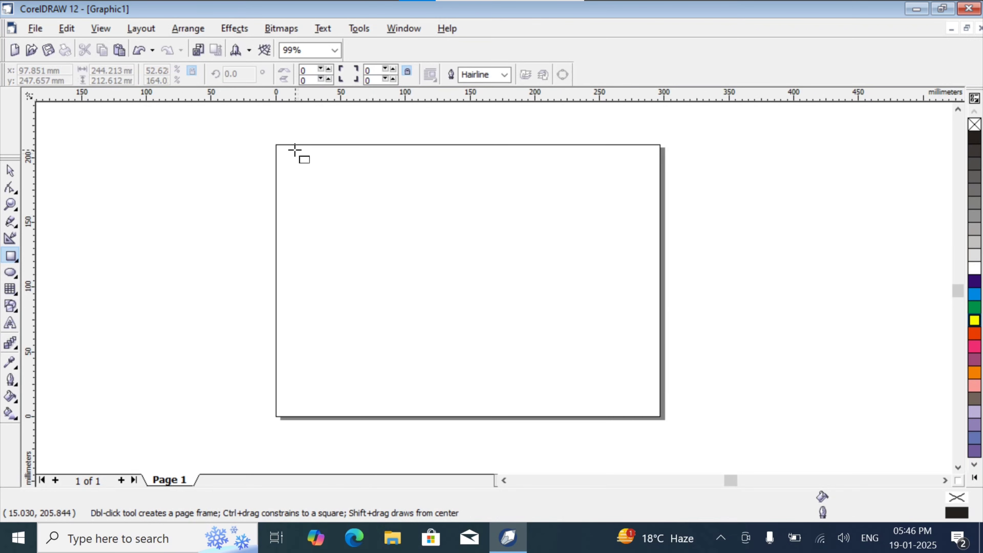
pyautogui.moveTo(276, 204); pyautogui.dragTo(471, 282)
pyautogui.moveTo(480, 282); pyautogui.dragTo(608, 291)
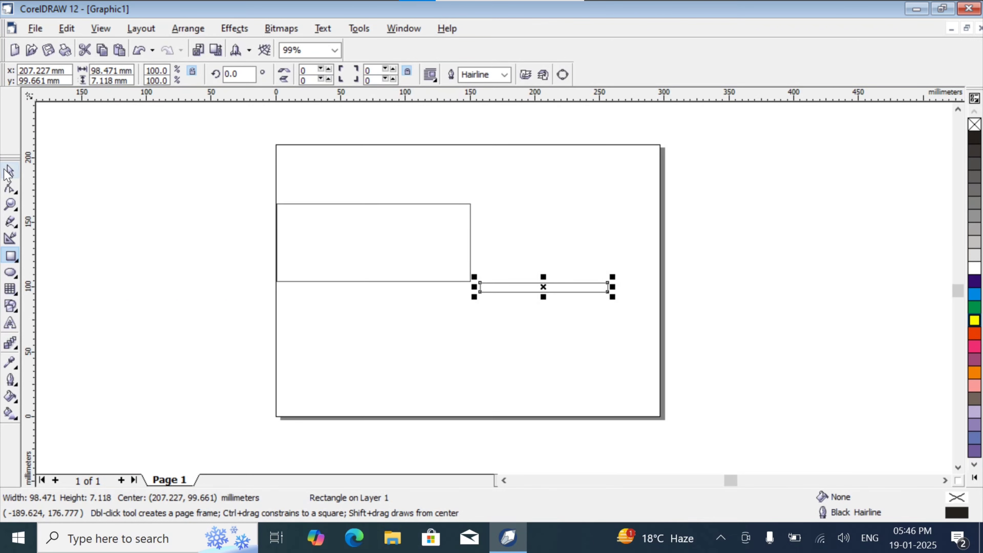
pyautogui.click(8, 172)
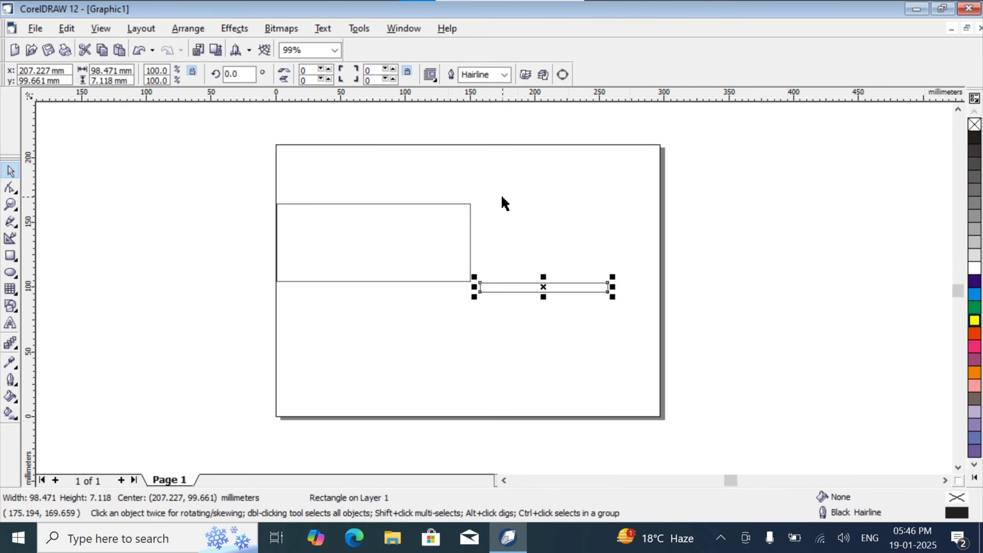
pyautogui.press('Delete')
# Enlarge the rectangle to about 298 × 94 mm so that it spans the full width of the page.
pyautogui.click(471, 242)
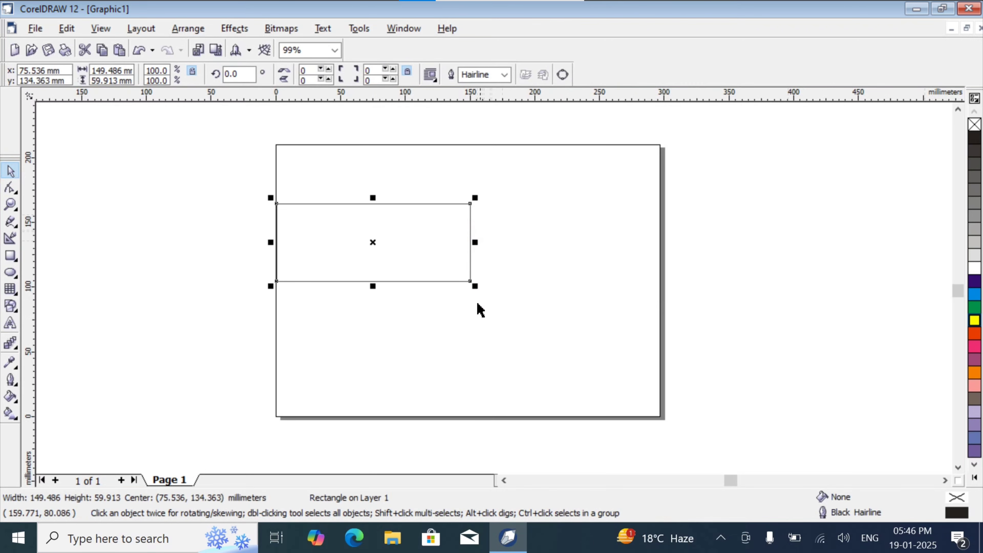
pyautogui.moveTo(477, 286); pyautogui.dragTo(703, 346)
pyautogui.moveTo(443, 343); pyautogui.dragTo(445, 324)
pyautogui.click(446, 325)
pyautogui.click(603, 273)
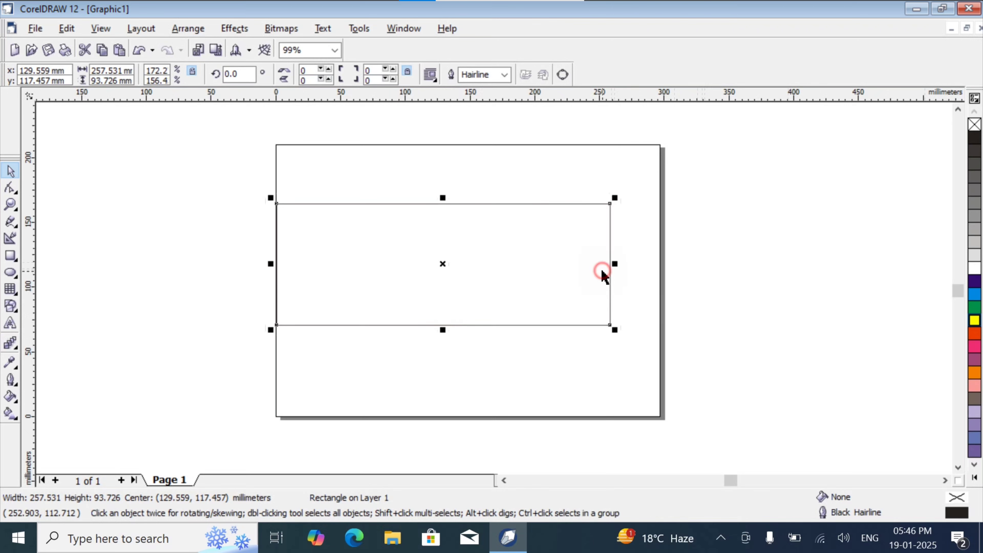
pyautogui.moveTo(611, 264); pyautogui.dragTo(668, 276)
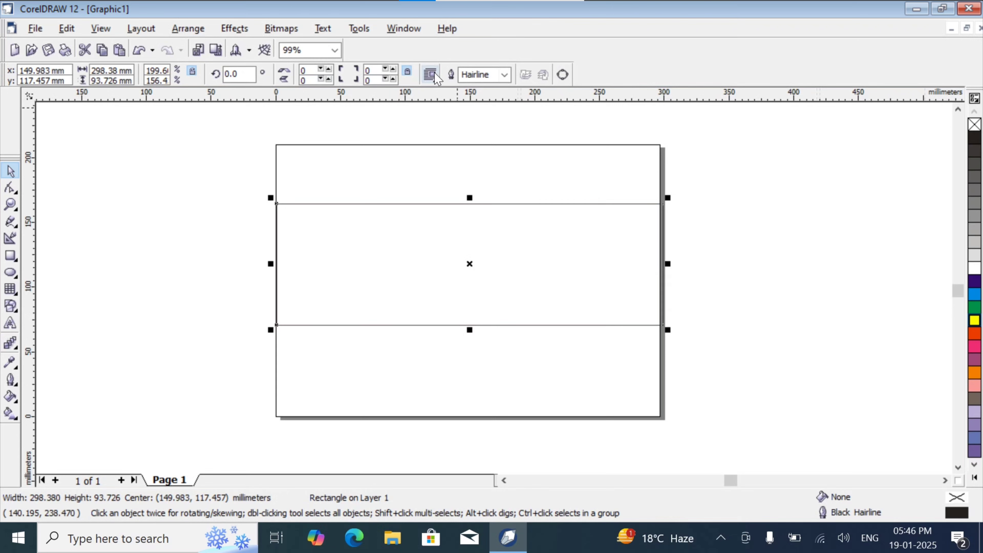
pyautogui.click(65, 72)
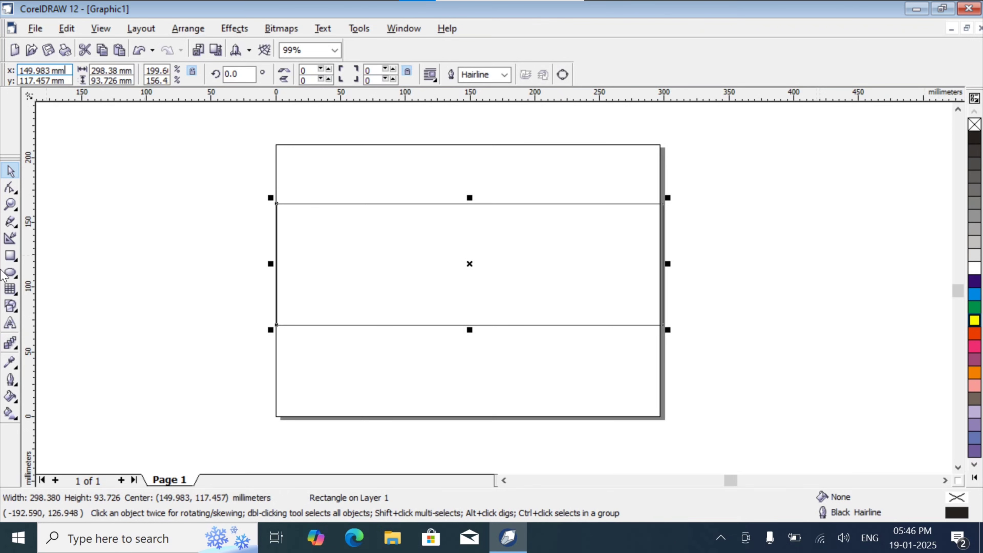
# Fill the wide rectangle with magenta and colour its outline magenta as well.
pyautogui.click(10, 204)
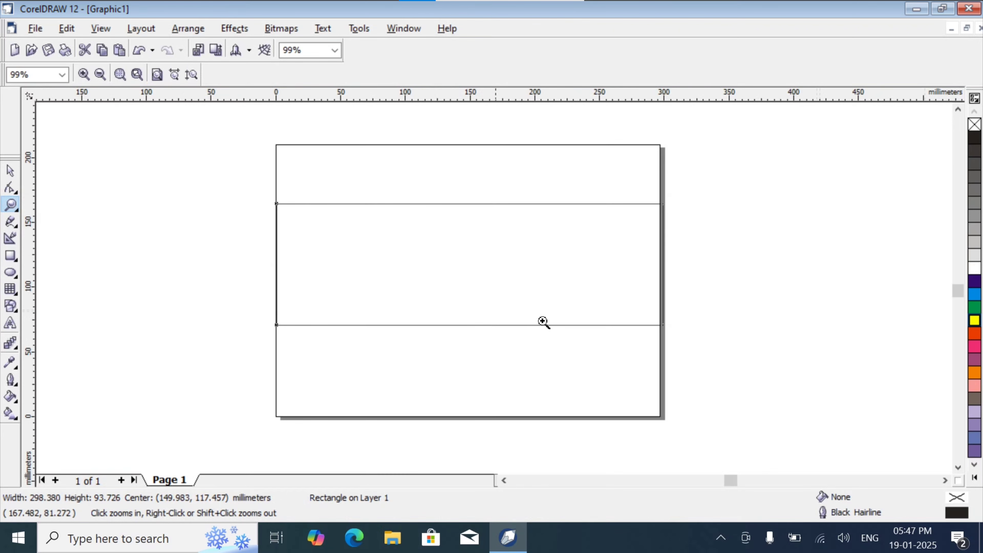
pyautogui.click(513, 240)
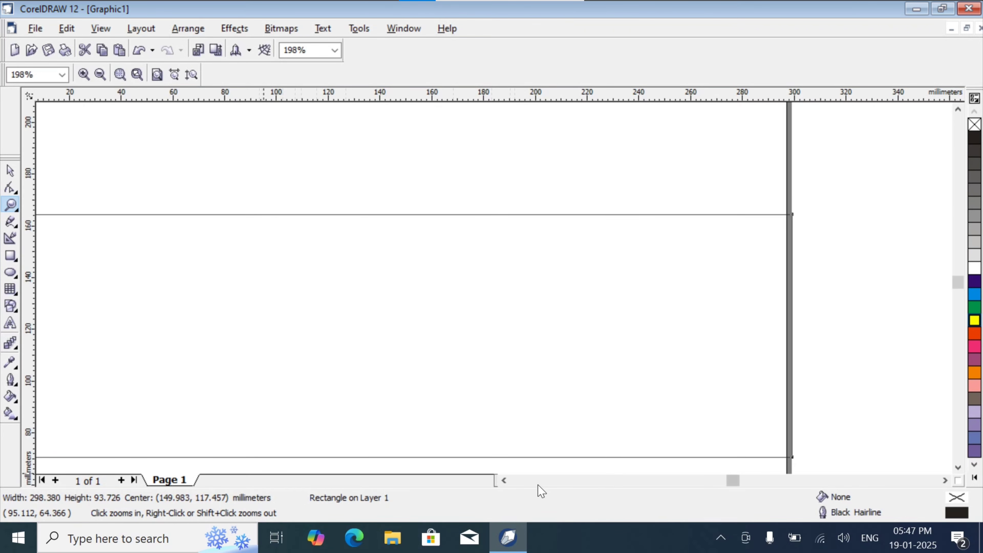
pyautogui.click(504, 480)
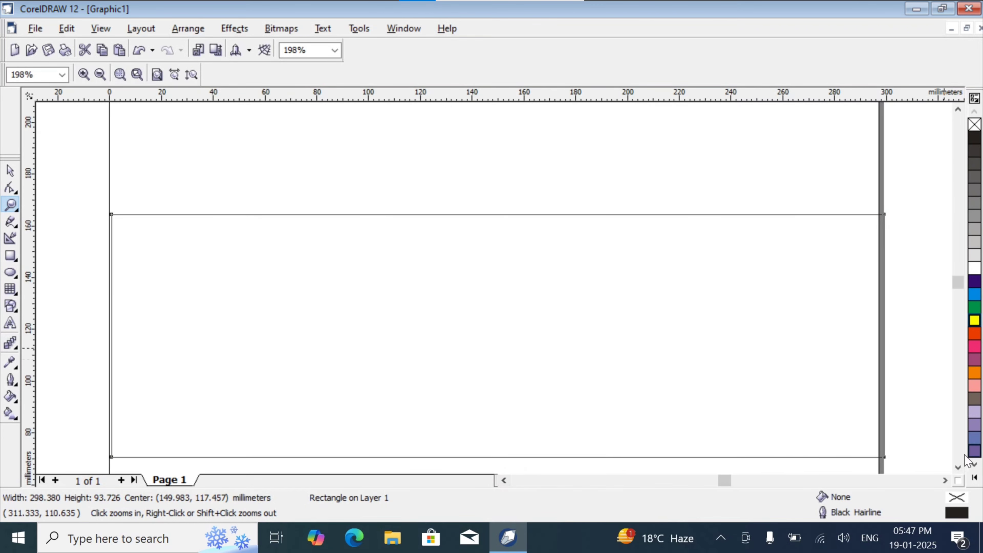
pyautogui.click(958, 468)
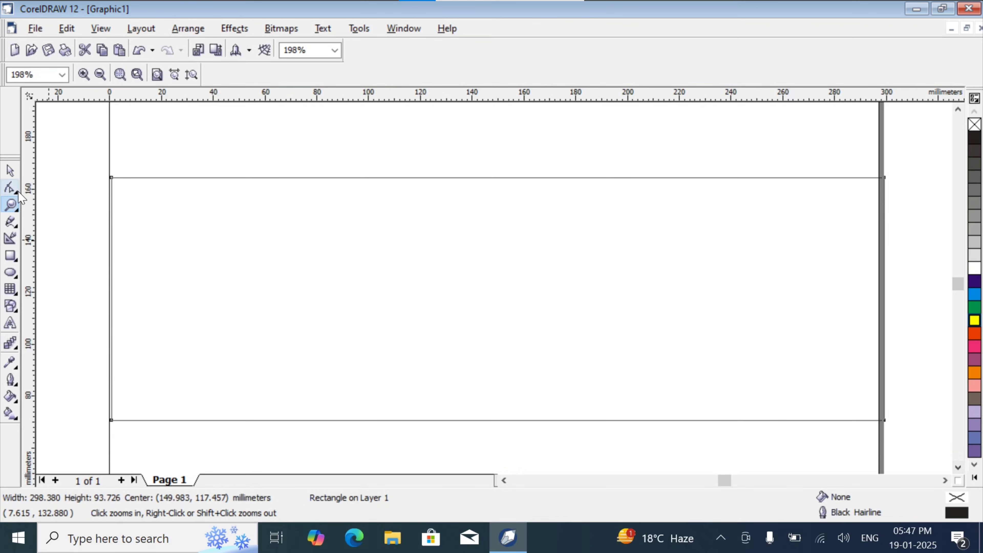
pyautogui.click(10, 328)
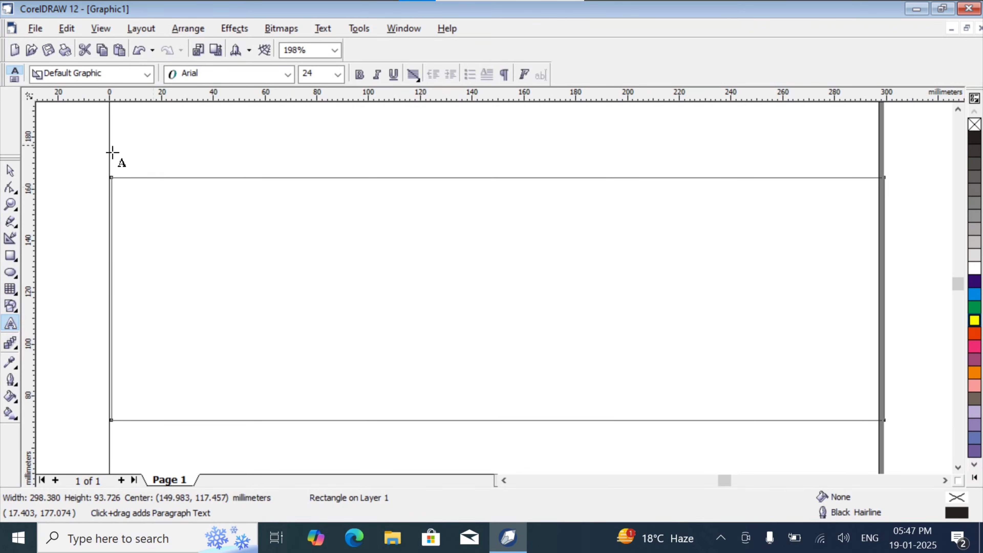
pyautogui.click(10, 170)
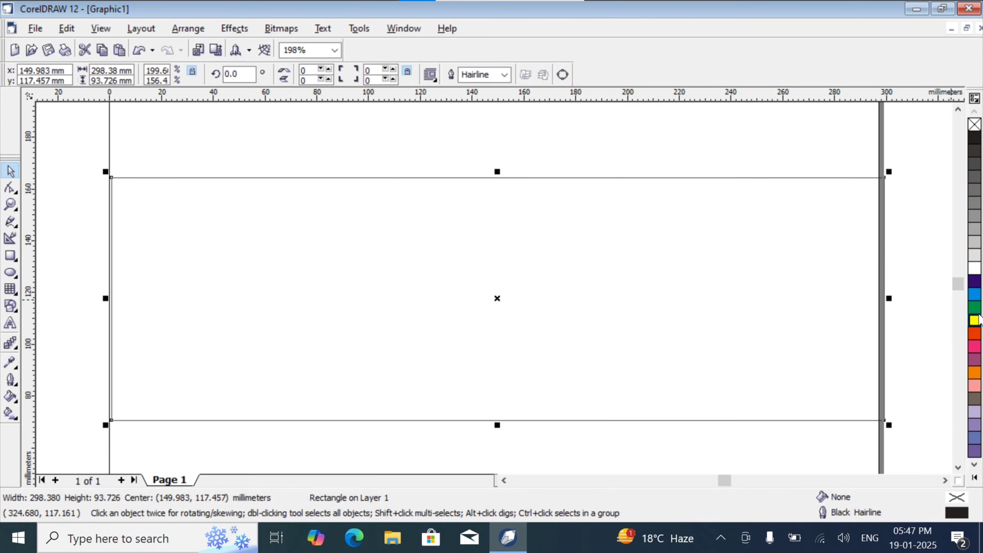
pyautogui.click(974, 349)
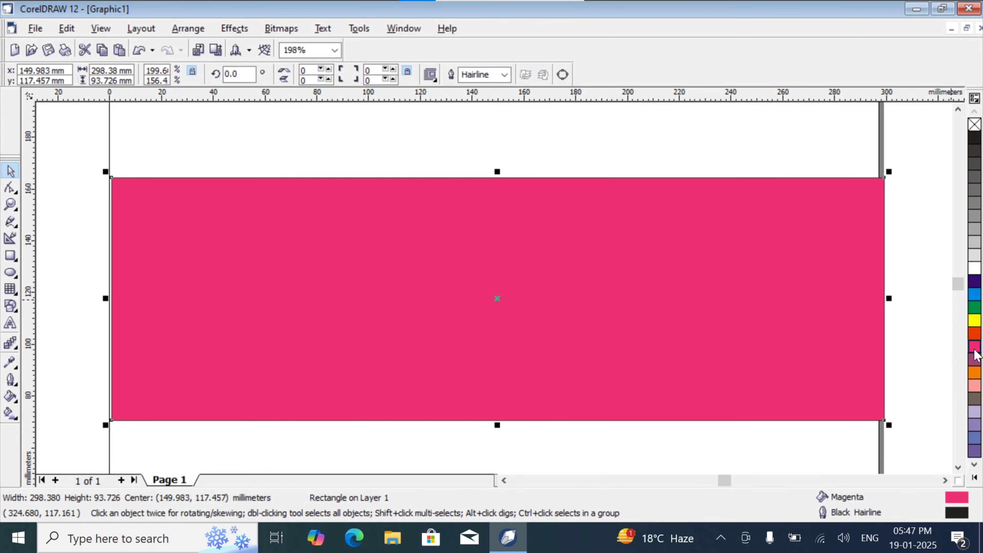
pyautogui.rightClick(975, 351)
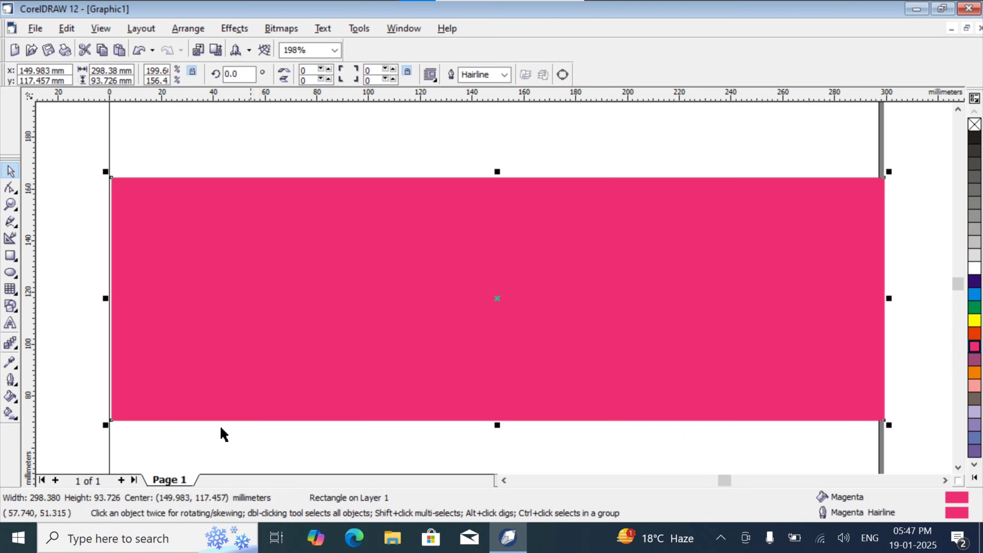
# Add the artistic text "Paint Design" on the magenta rectangle.
pyautogui.click(12, 324)
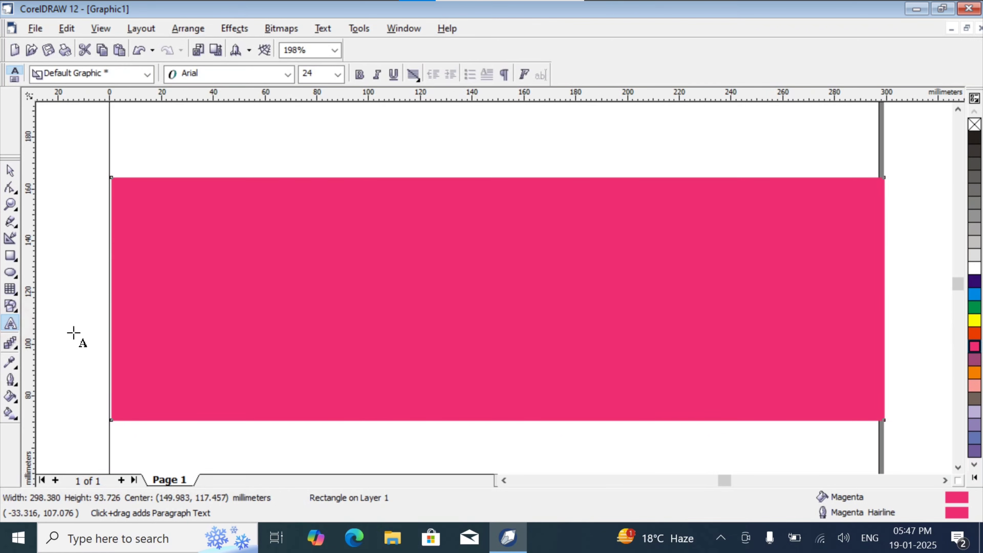
pyautogui.click(169, 305)
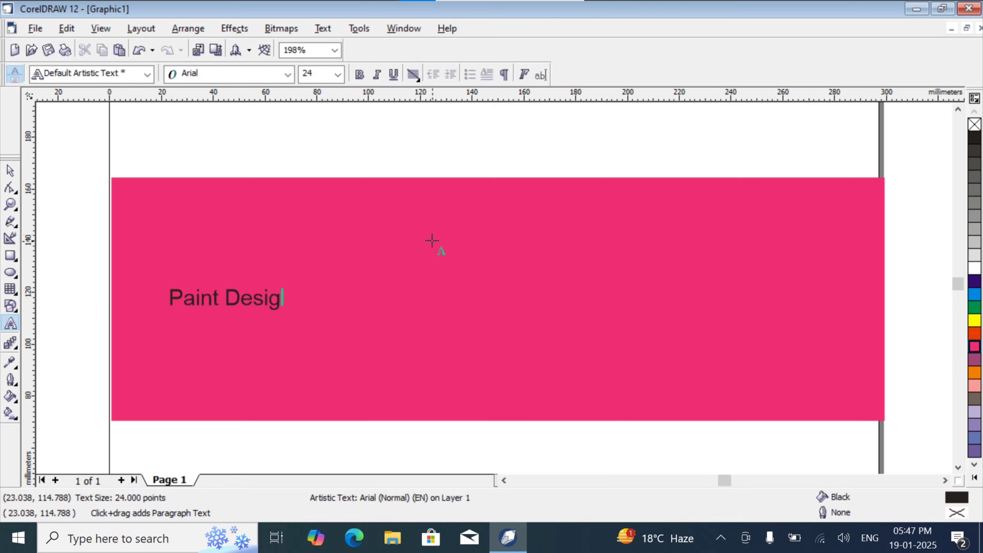
pyautogui.press('Escape')
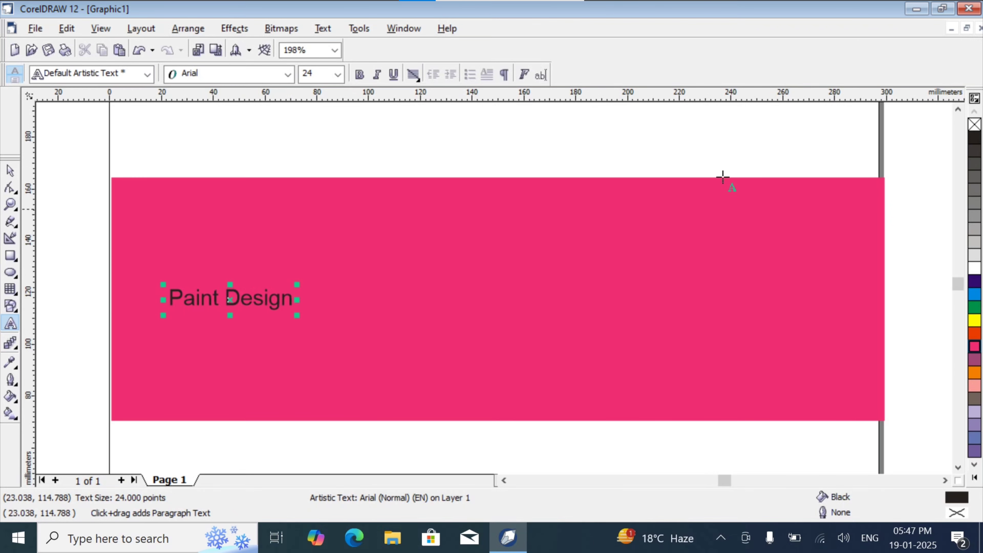
# Scale the "Paint Design" text up to about 133 pt and place it across the magenta rectangle.
pyautogui.click(10, 170)
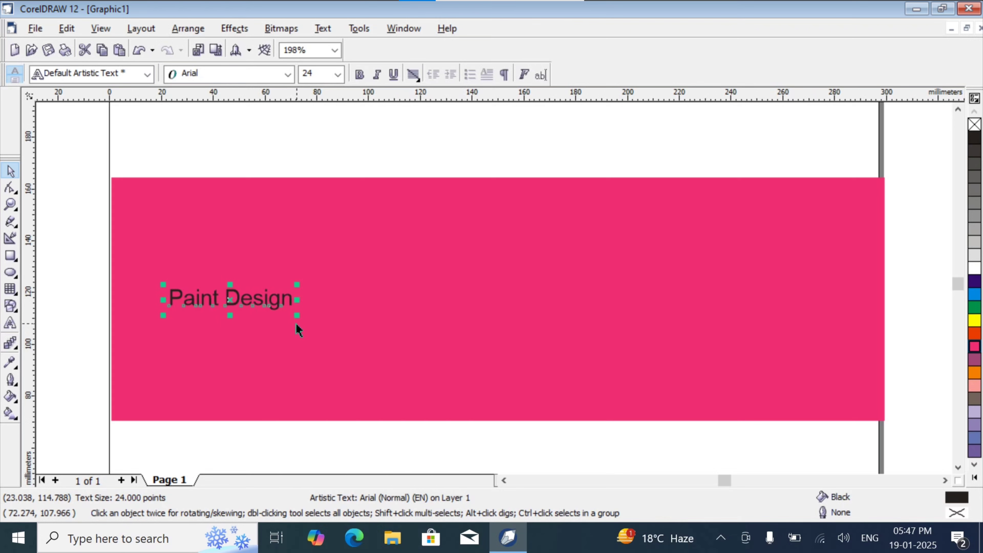
pyautogui.moveTo(297, 316); pyautogui.dragTo(540, 397)
pyautogui.moveTo(432, 317); pyautogui.dragTo(419, 258)
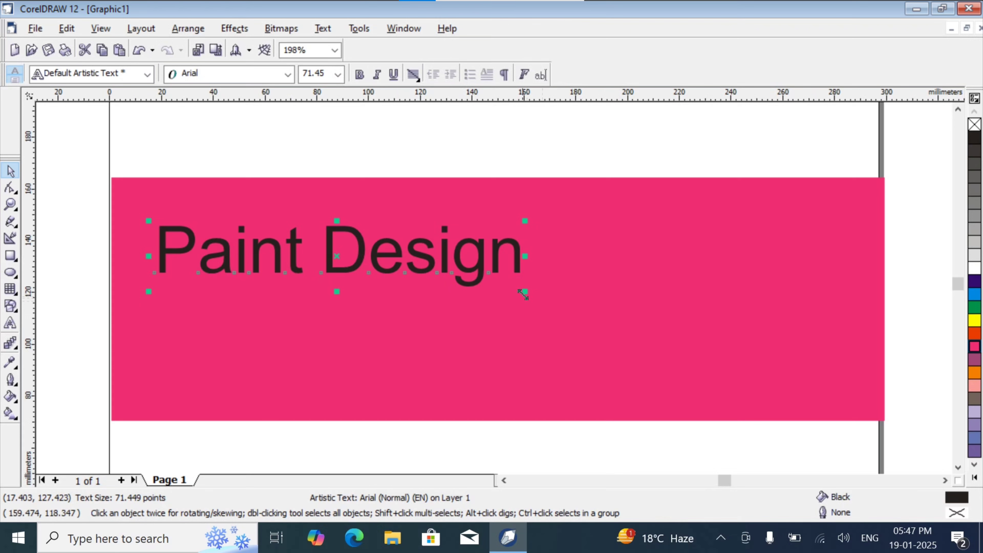
pyautogui.moveTo(818, 343); pyautogui.dragTo(840, 343)
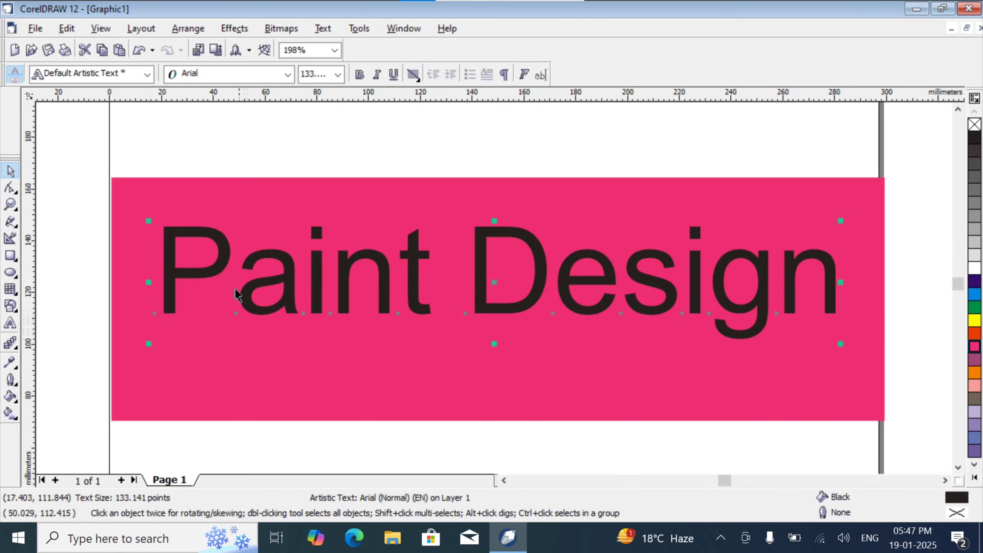
# Change the text's font to Arial Black, then scale it to about 115 pt and reposition it to fit inside the rectangle.
pyautogui.click(287, 78)
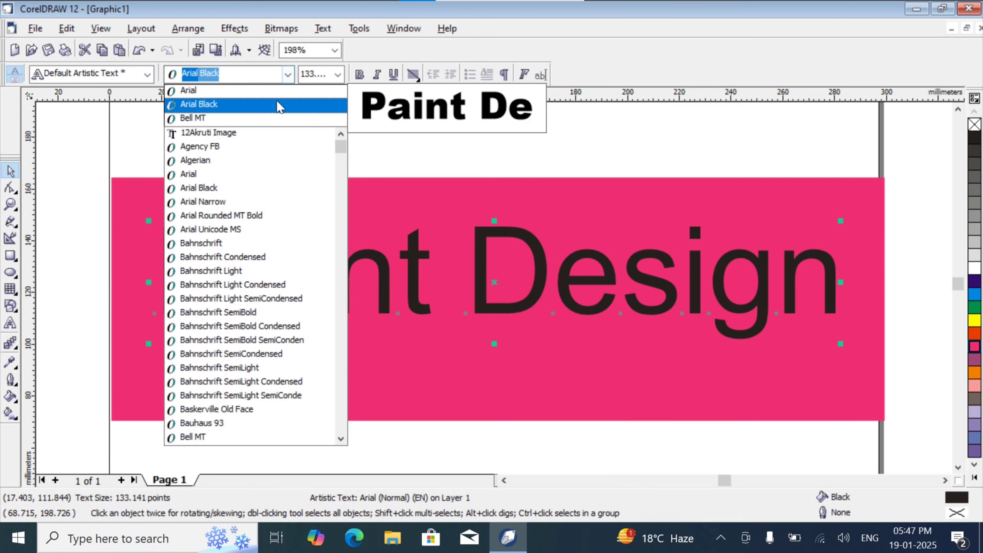
pyautogui.click(276, 103)
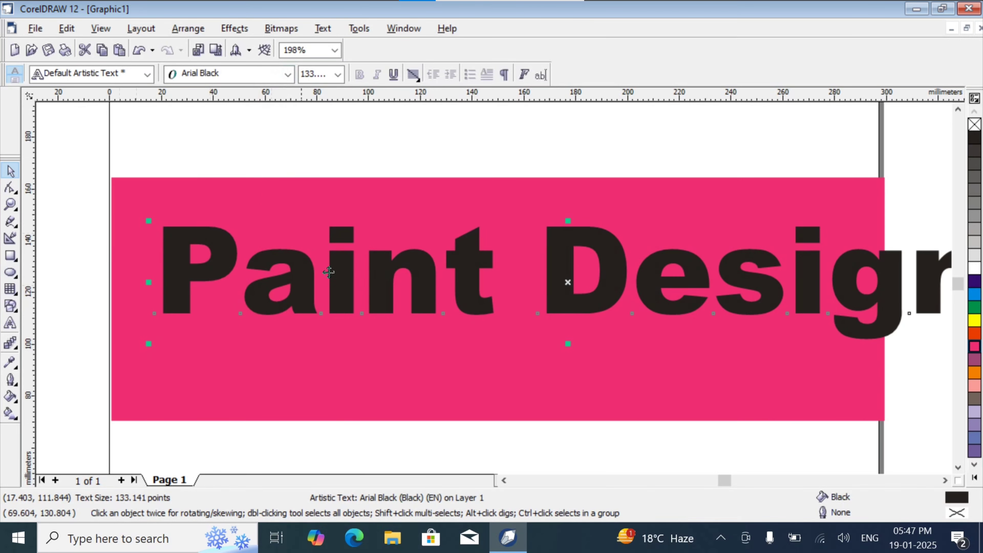
pyautogui.moveTo(349, 279); pyautogui.dragTo(324, 278)
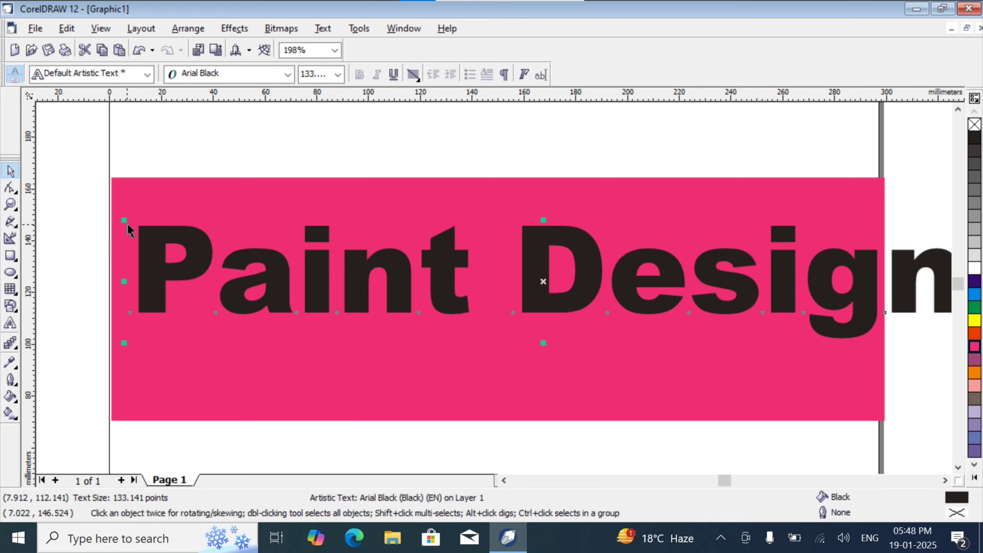
pyautogui.moveTo(124, 219); pyautogui.dragTo(296, 242)
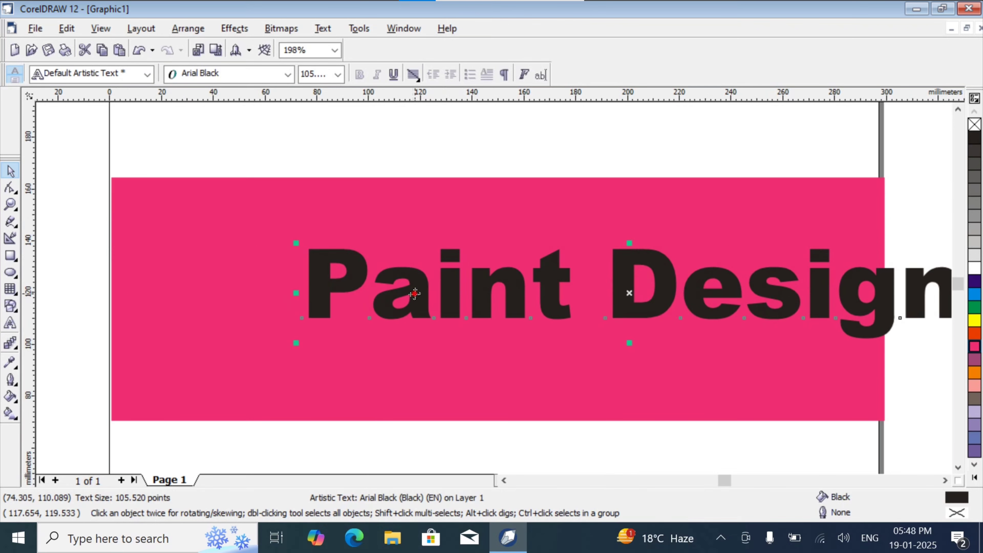
pyautogui.moveTo(354, 289); pyautogui.dragTo(240, 278)
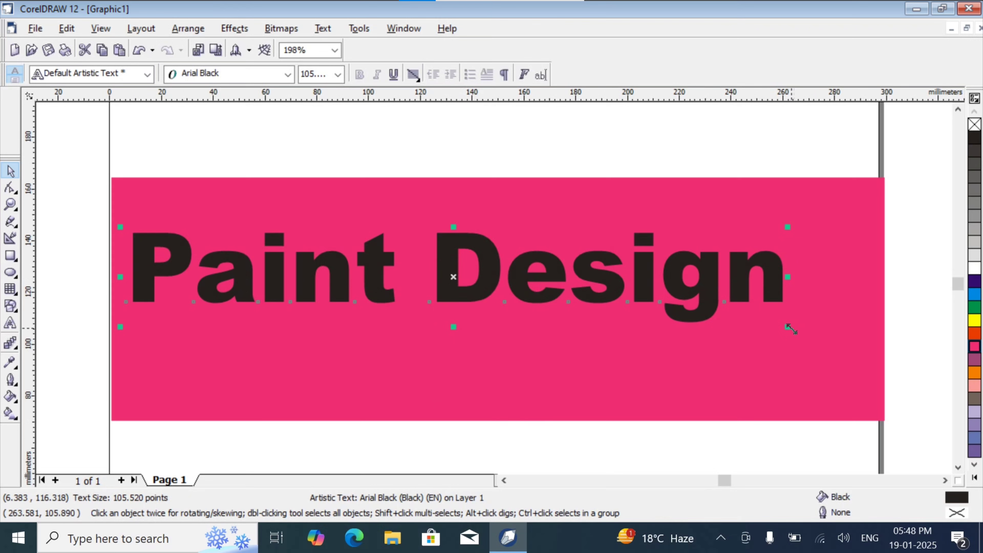
pyautogui.moveTo(787, 326); pyautogui.dragTo(852, 378)
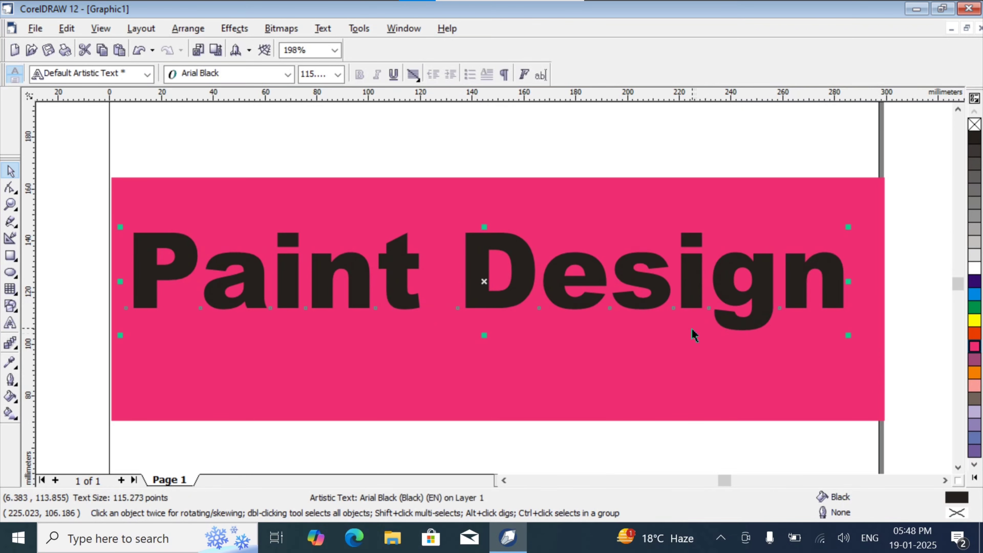
# Try the Algerian font on the "Paint Design" text, scaled to about 124 pt.
pyautogui.click(288, 74)
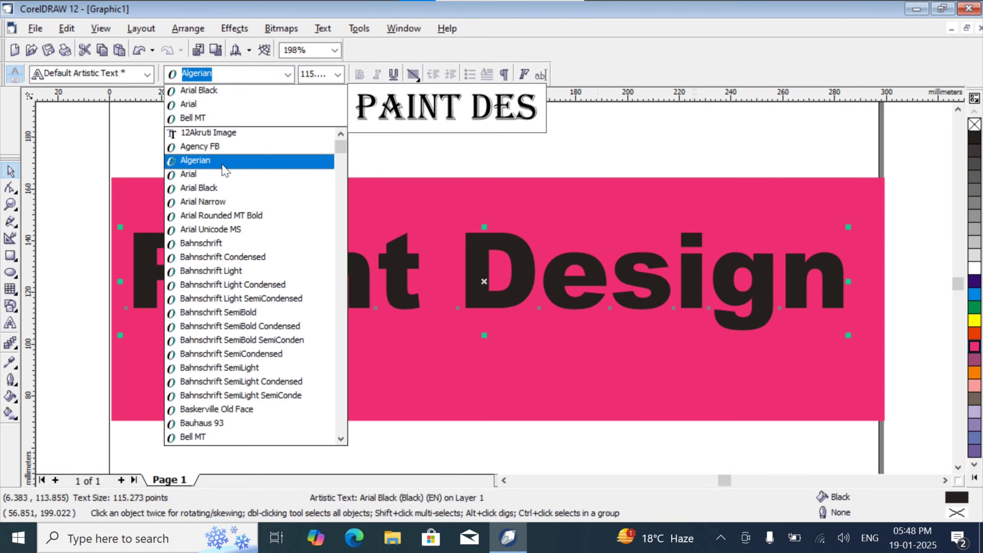
pyautogui.click(222, 163)
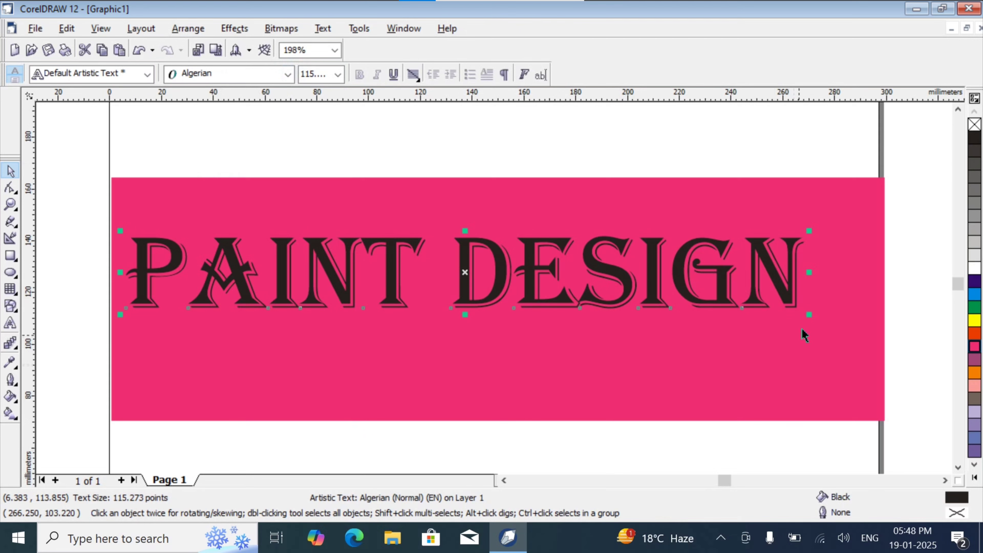
pyautogui.moveTo(811, 314)
pyautogui.mouseDown()
pyautogui.moveTo(862, 376)
pyautogui.moveTo(849, 378)
pyautogui.mouseUp()
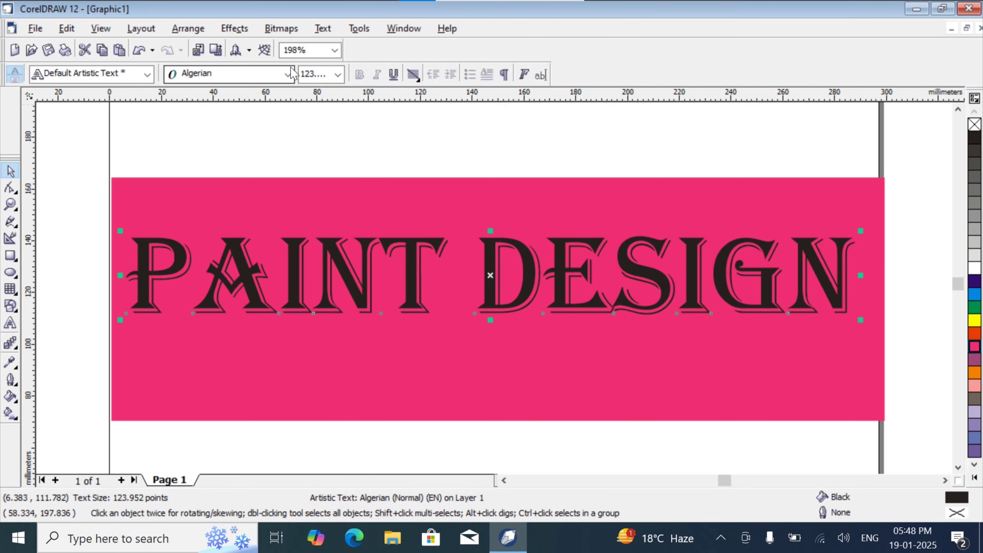
# Set the "Paint Design" text back to Arial Black and scale it to about 112 pt within the rectangle.
pyautogui.click(291, 75)
pyautogui.click(270, 104)
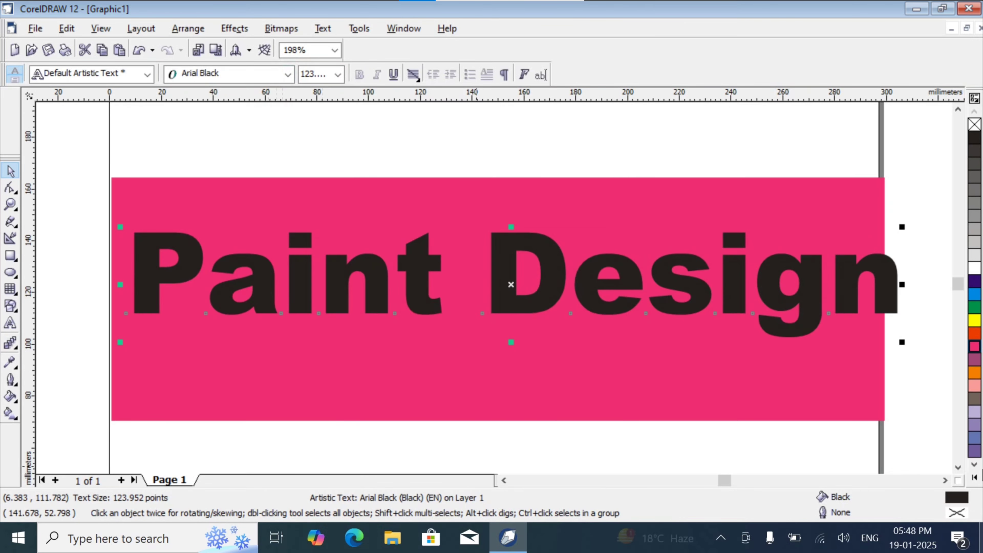
pyautogui.moveTo(900, 341)
pyautogui.mouseDown()
pyautogui.moveTo(851, 310)
pyautogui.moveTo(749, 322)
pyautogui.moveTo(830, 433)
pyautogui.mouseUp()
pyautogui.moveTo(697, 397); pyautogui.dragTo(693, 397)
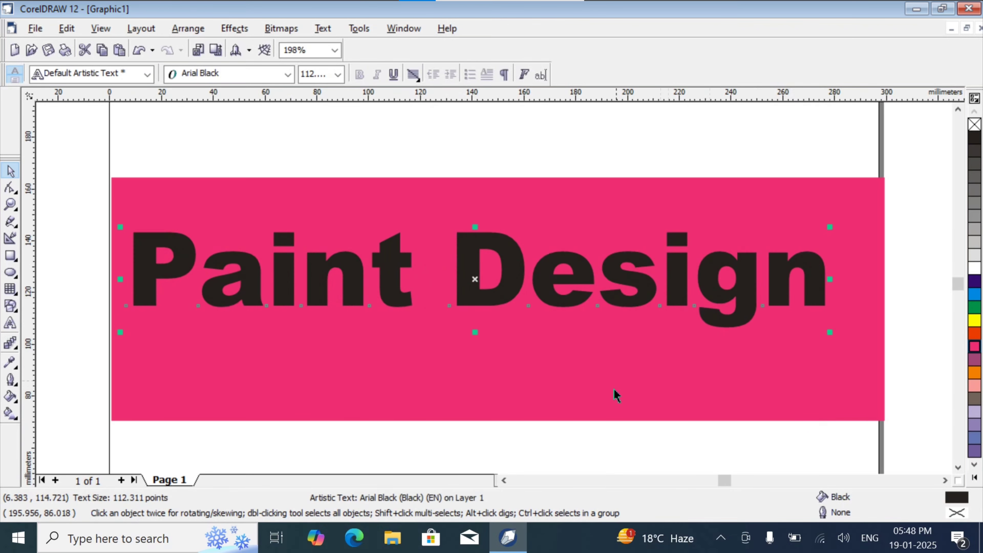
# Give the "Paint Design" text a white 8.0 pt outline that scales with the image.
pyautogui.click(11, 381)
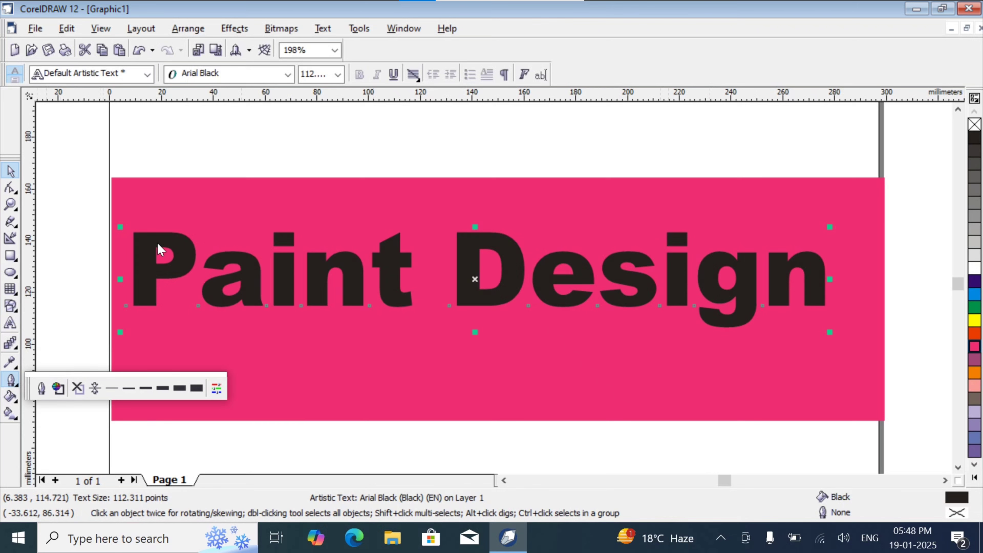
pyautogui.click(41, 388)
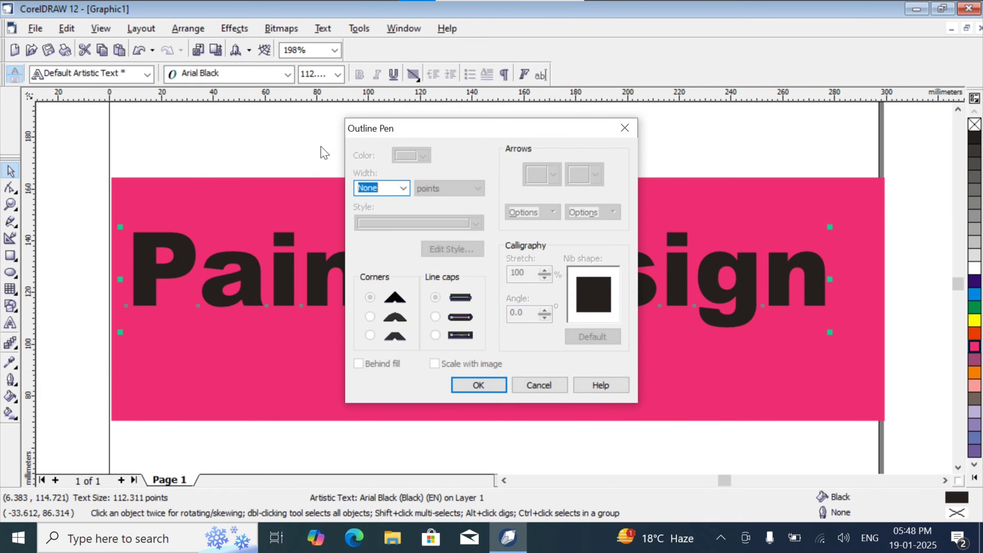
pyautogui.click(403, 189)
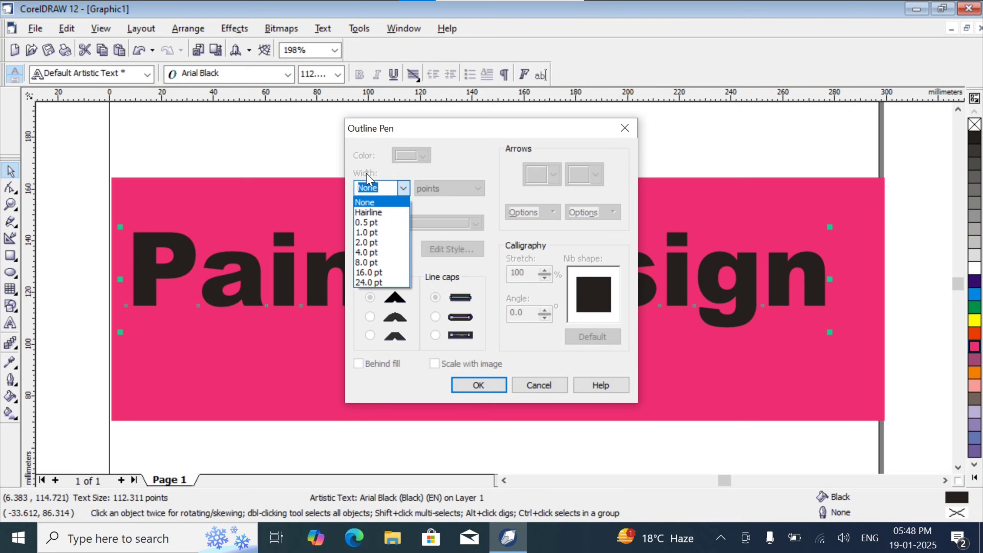
pyautogui.click(378, 264)
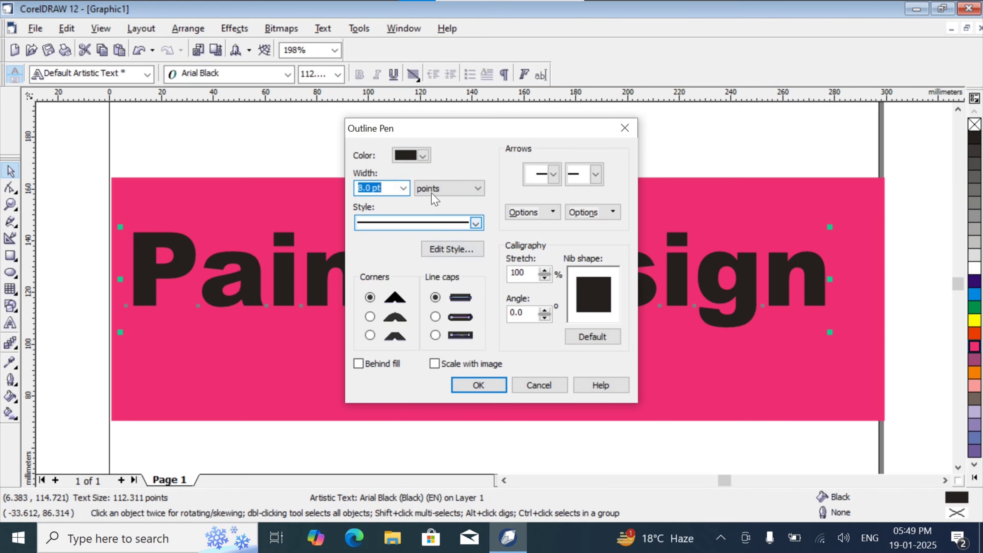
pyautogui.click(423, 156)
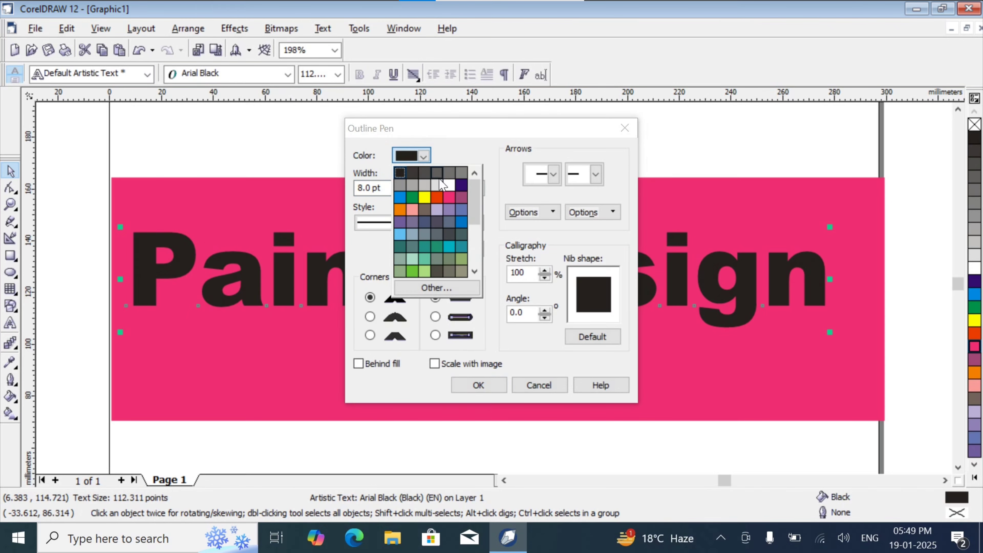
pyautogui.click(450, 189)
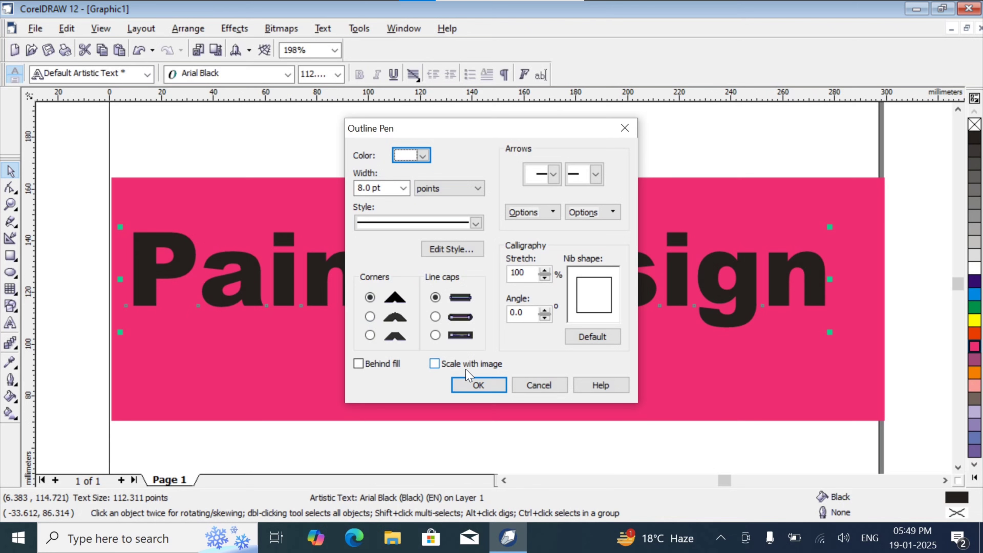
pyautogui.click(476, 370)
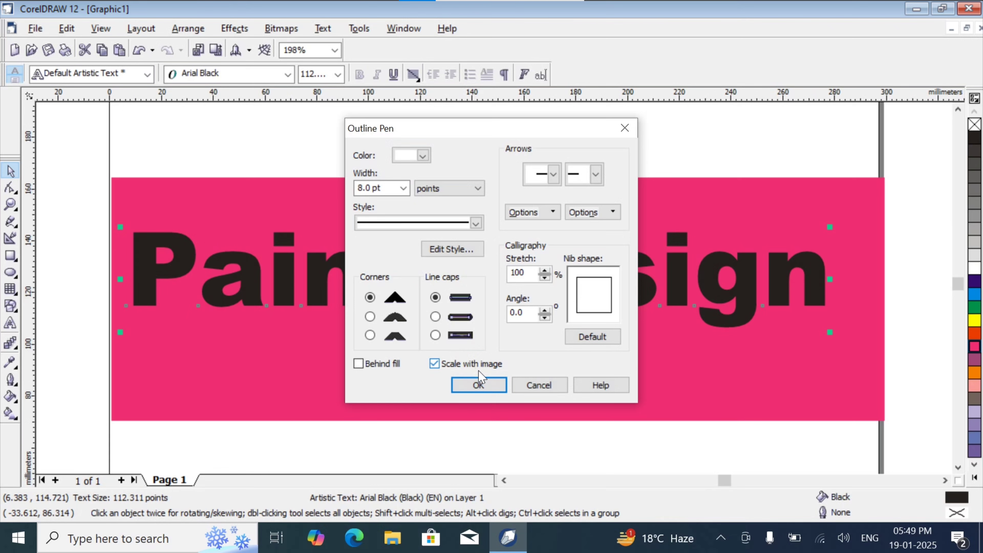
pyautogui.click(492, 383)
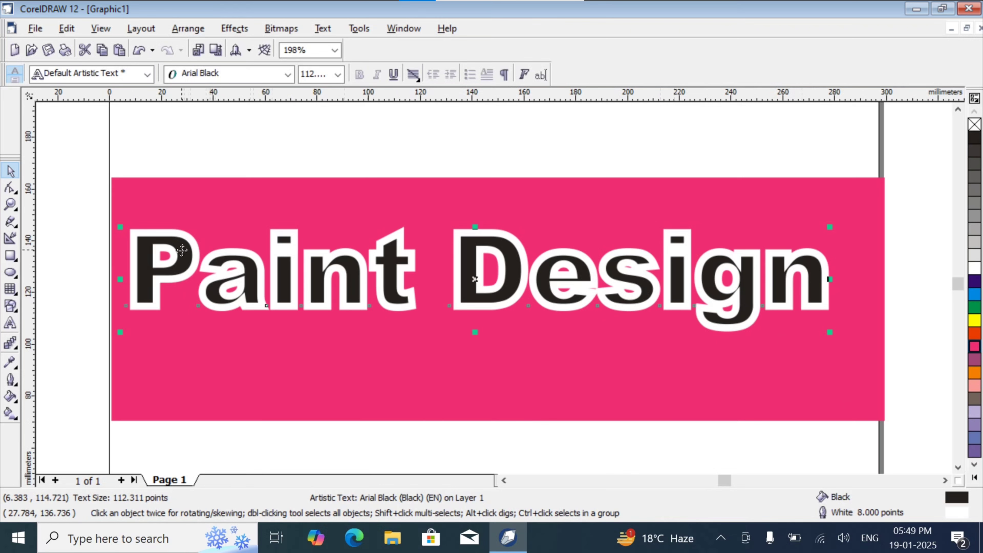
pyautogui.click(67, 28)
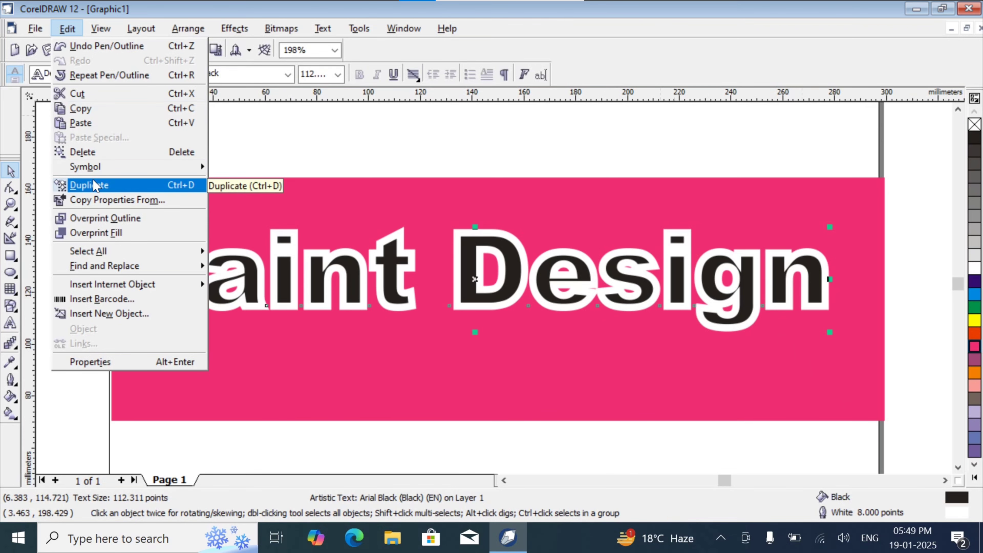
pyautogui.moveTo(155, 166)
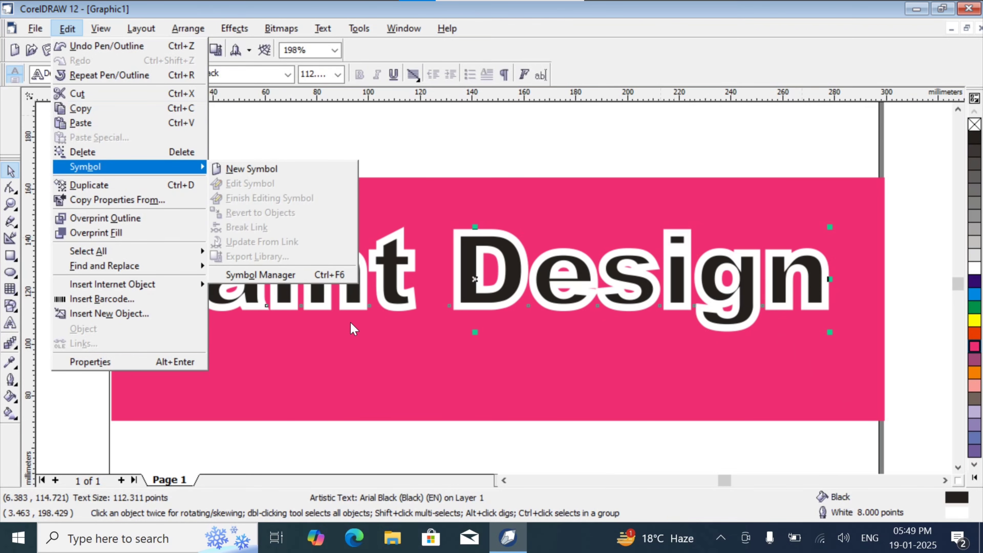
pyautogui.click(356, 312)
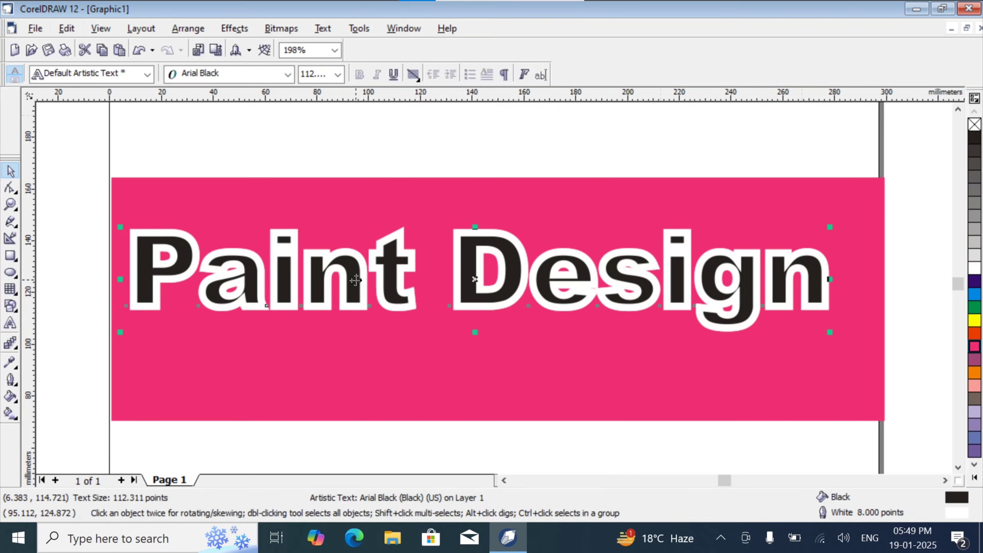
pyautogui.press('Delete')
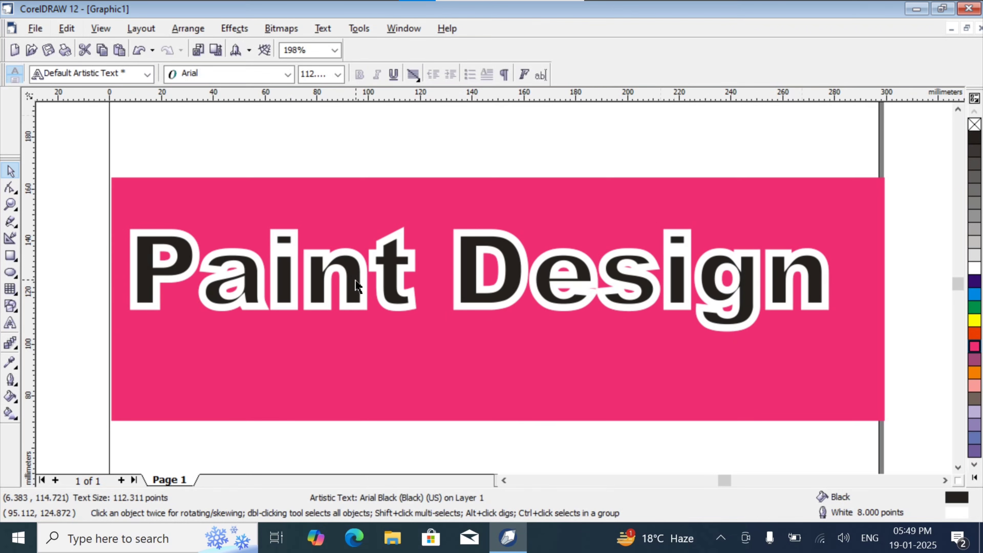
# Duplicate the outlined "Paint Design" text and nudge the copy to about 6 mm left of and 4 mm above the original.
pyautogui.click(355, 280)
pyautogui.hotkey('ctrl', 'd')
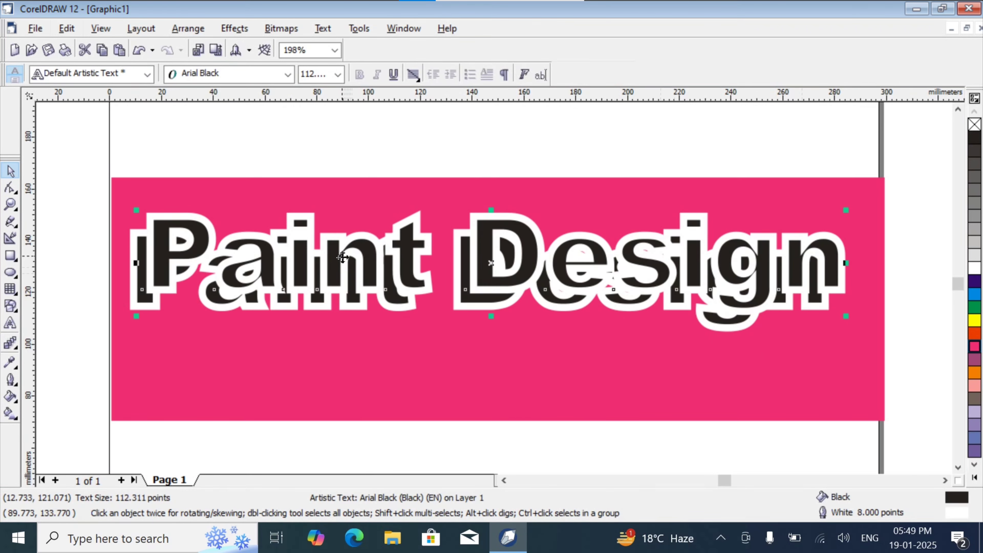
pyautogui.press('Left')
pyautogui.press('Left')
pyautogui.press('Left')
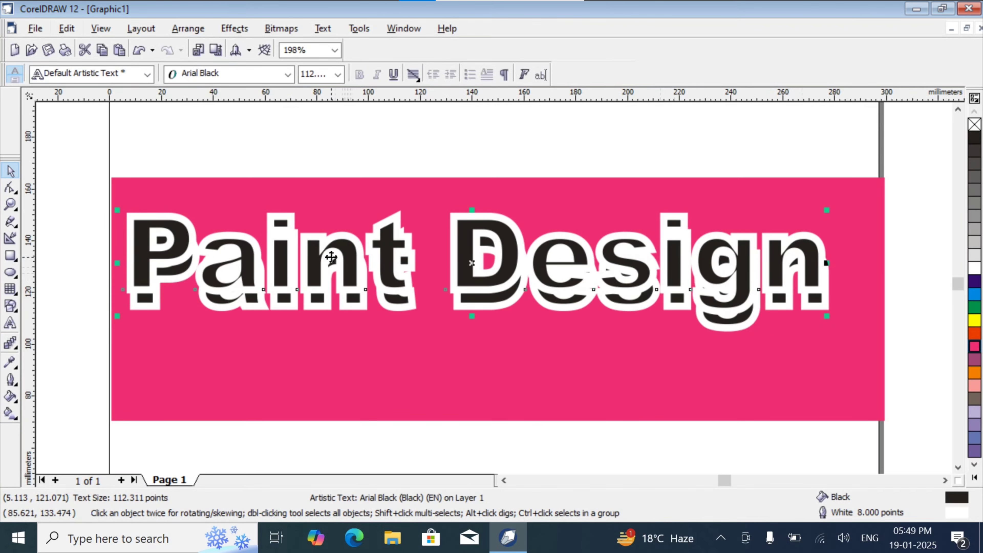
pyautogui.press('Down')
pyautogui.press('Left')
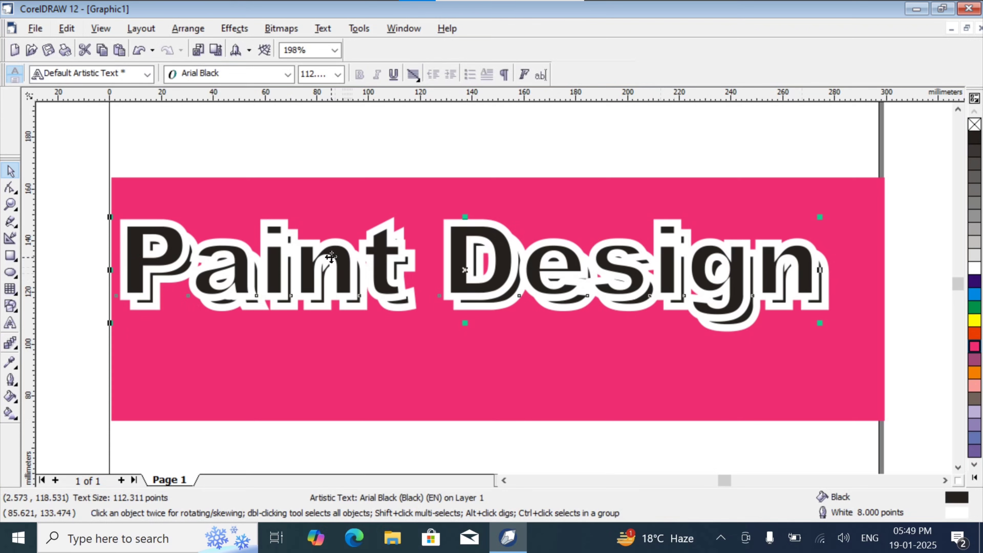
pyautogui.press('Left')
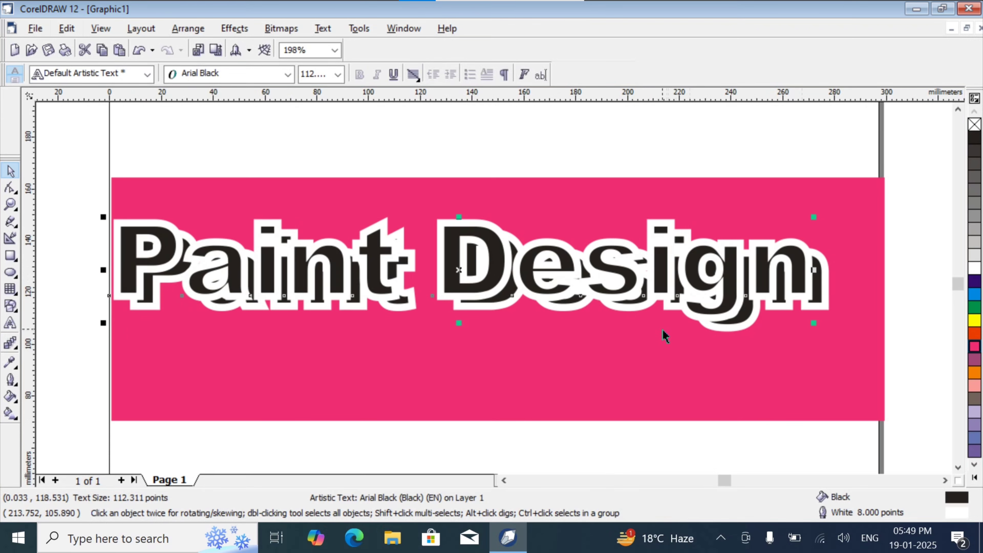
pyautogui.click(63, 135)
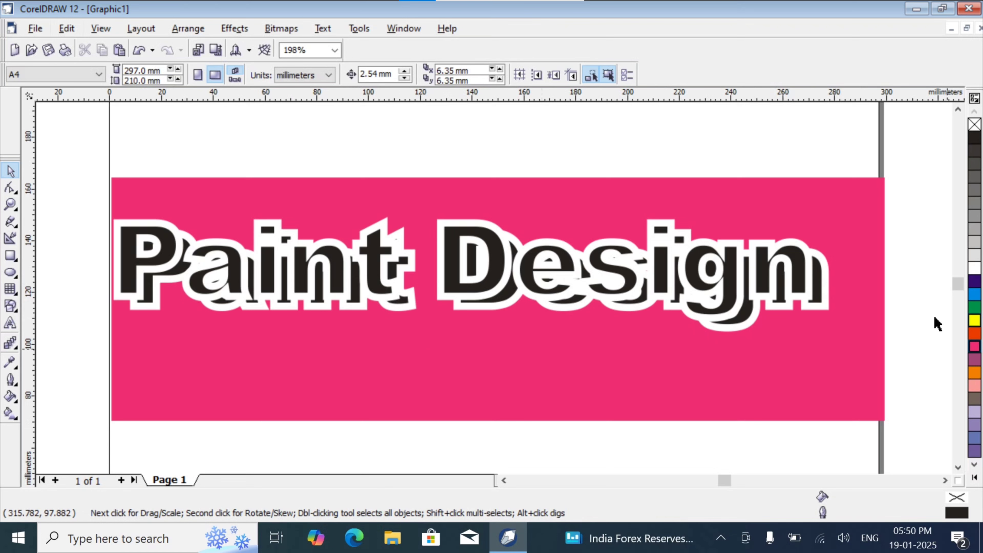
# Remove the outline from the original "Paint Design" text behind the copy and fill it with cyan.
pyautogui.click(825, 277)
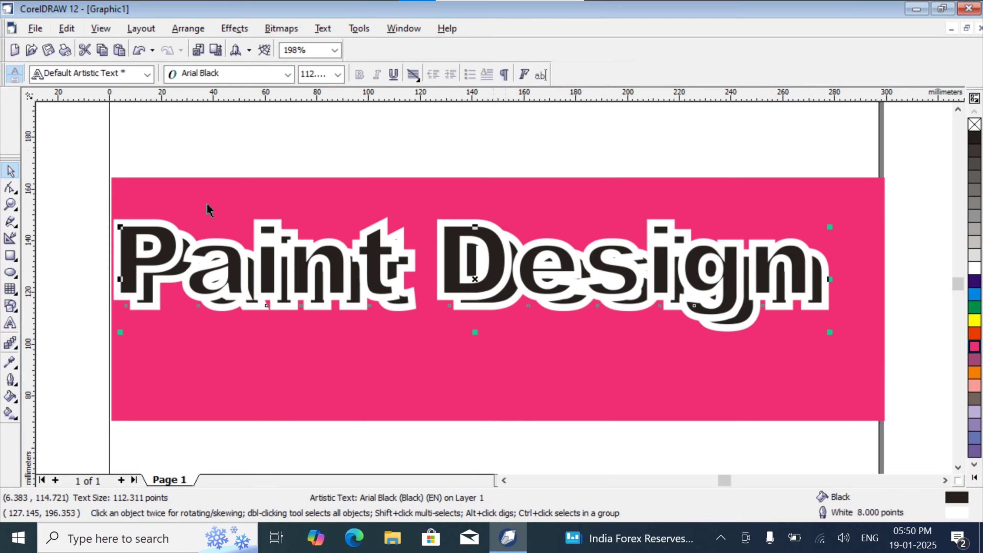
pyautogui.click(10, 385)
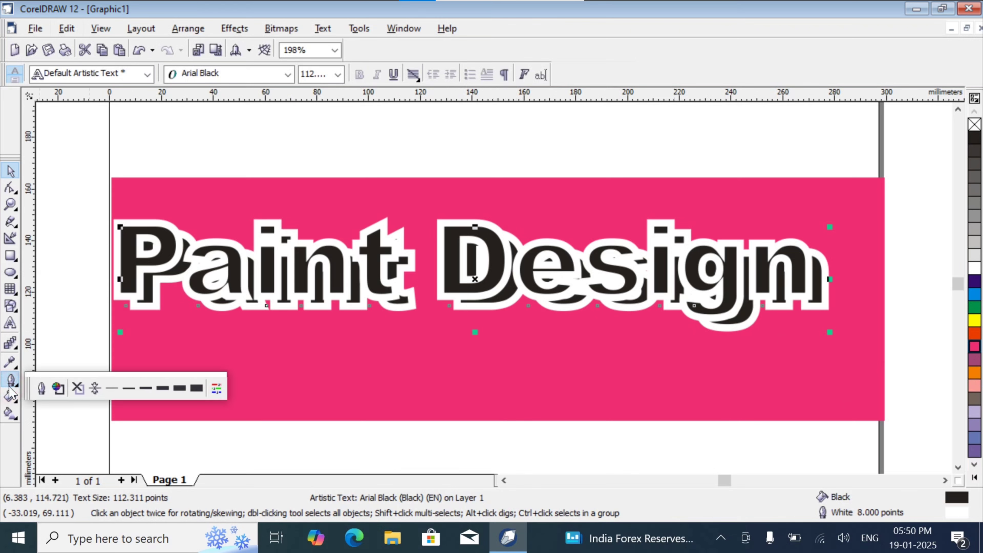
pyautogui.click(41, 389)
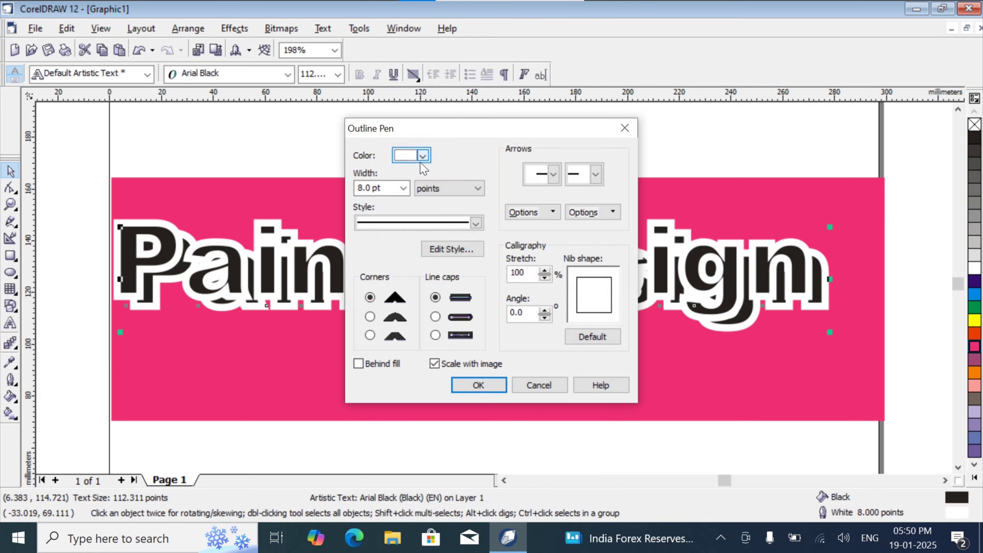
pyautogui.click(422, 159)
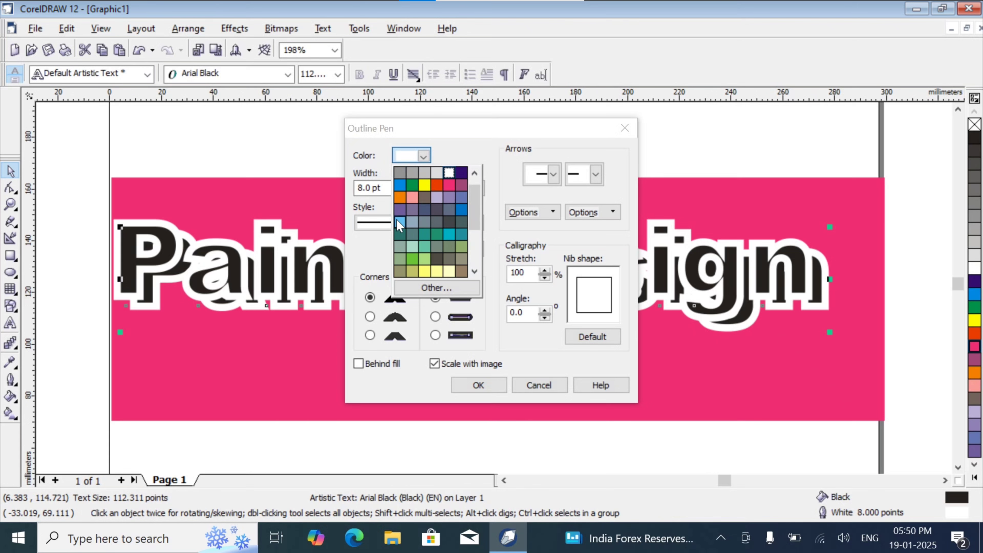
pyautogui.click(400, 223)
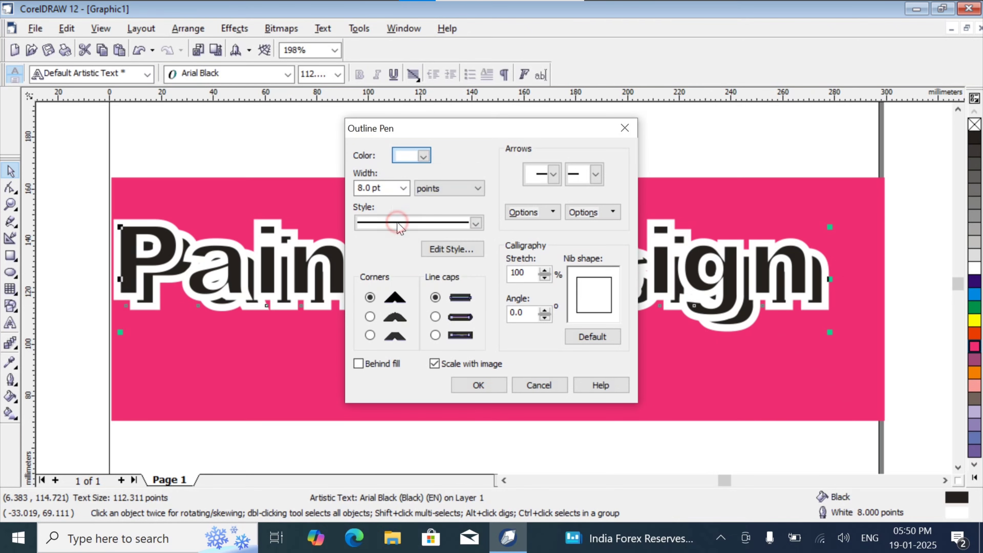
pyautogui.click(411, 156)
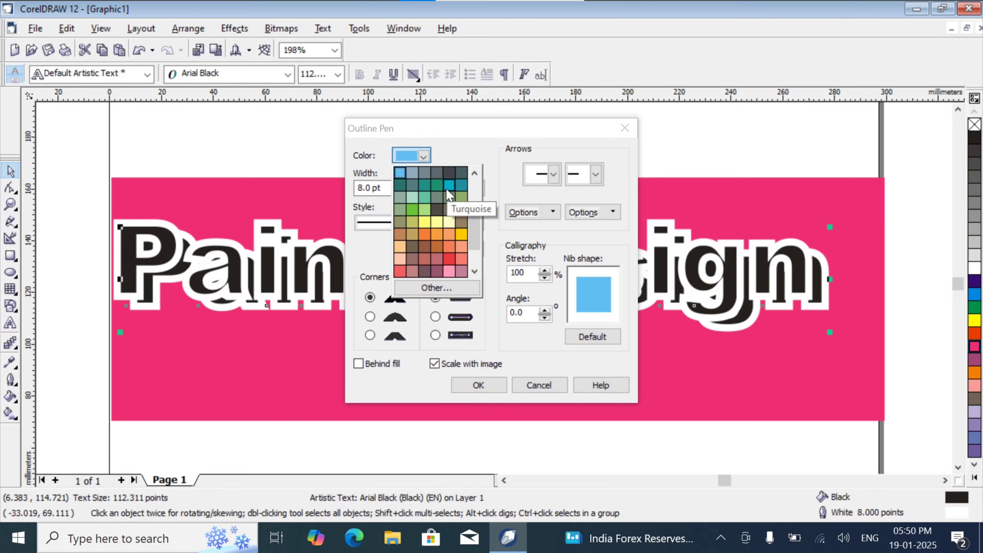
pyautogui.click(400, 174)
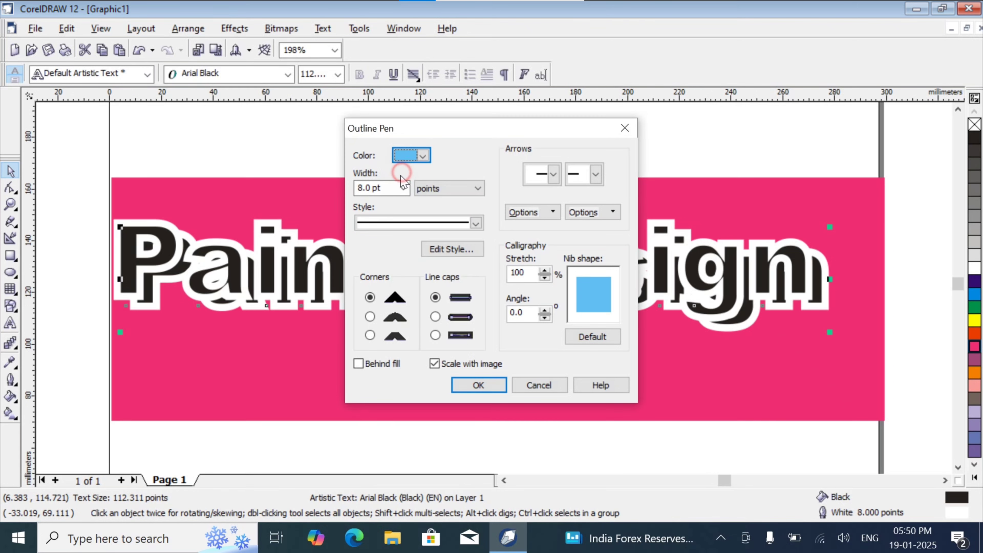
pyautogui.click(403, 188)
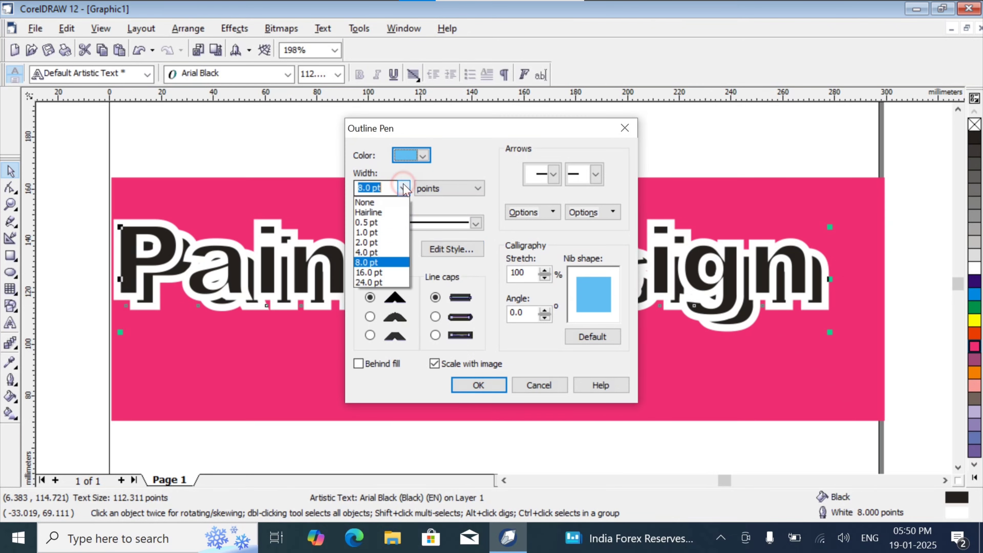
pyautogui.click(373, 203)
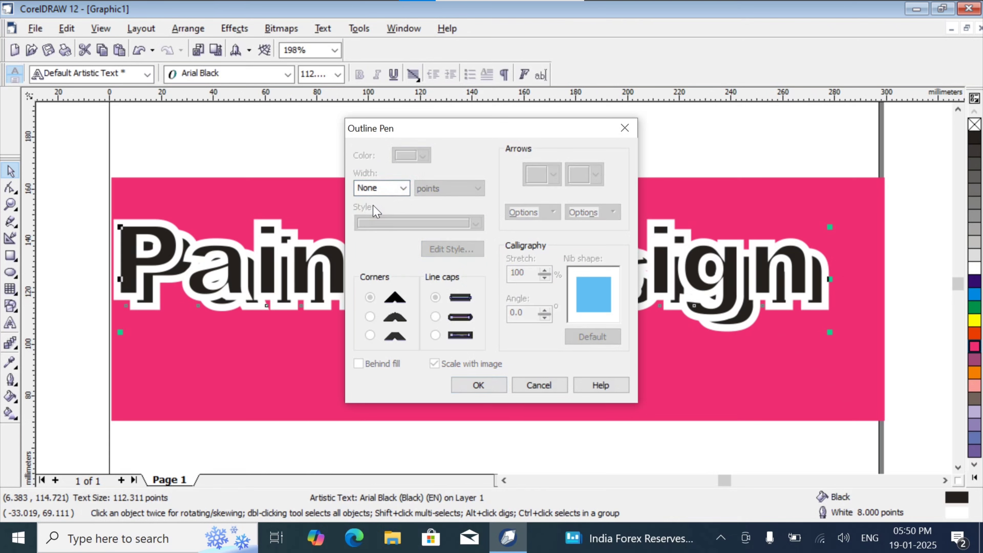
pyautogui.click(469, 384)
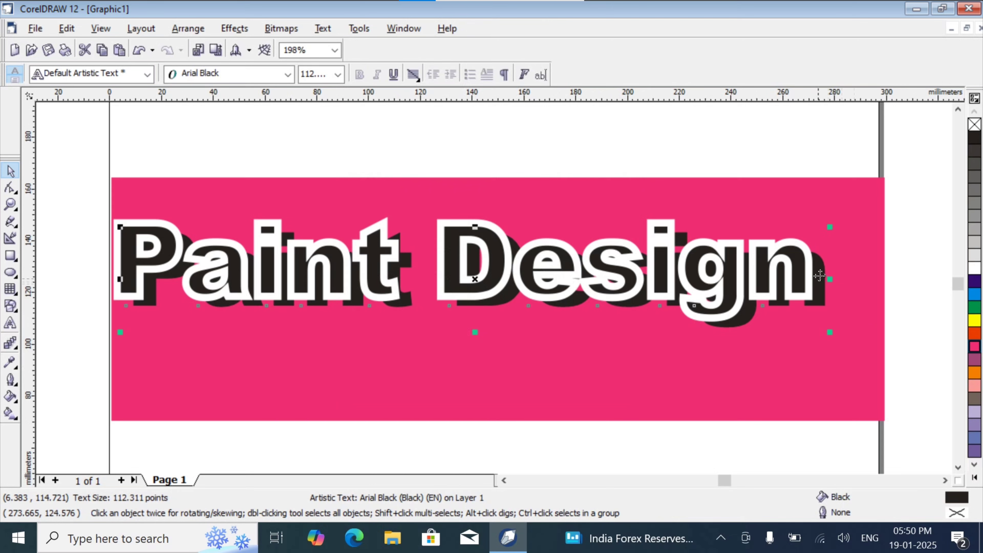
pyautogui.click(975, 296)
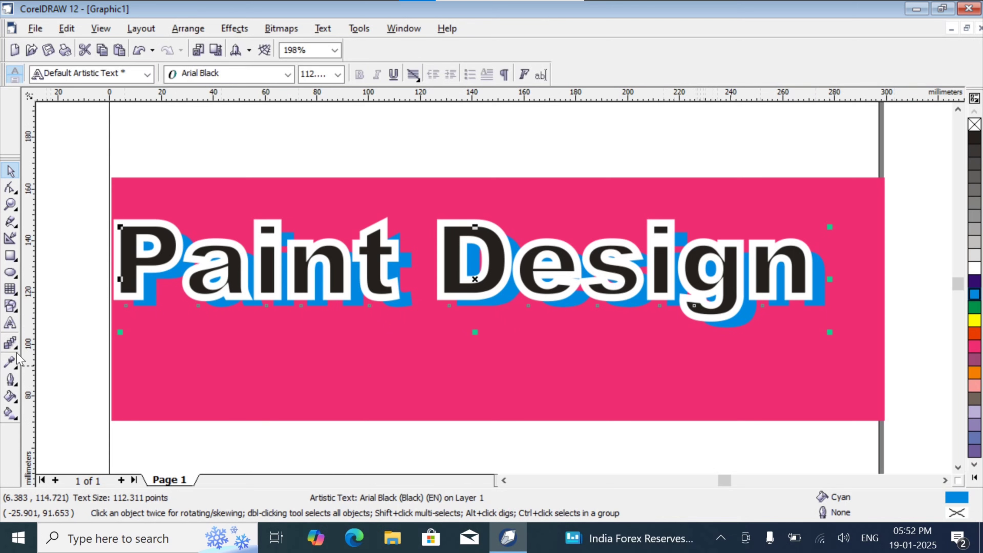
pyautogui.click(14, 345)
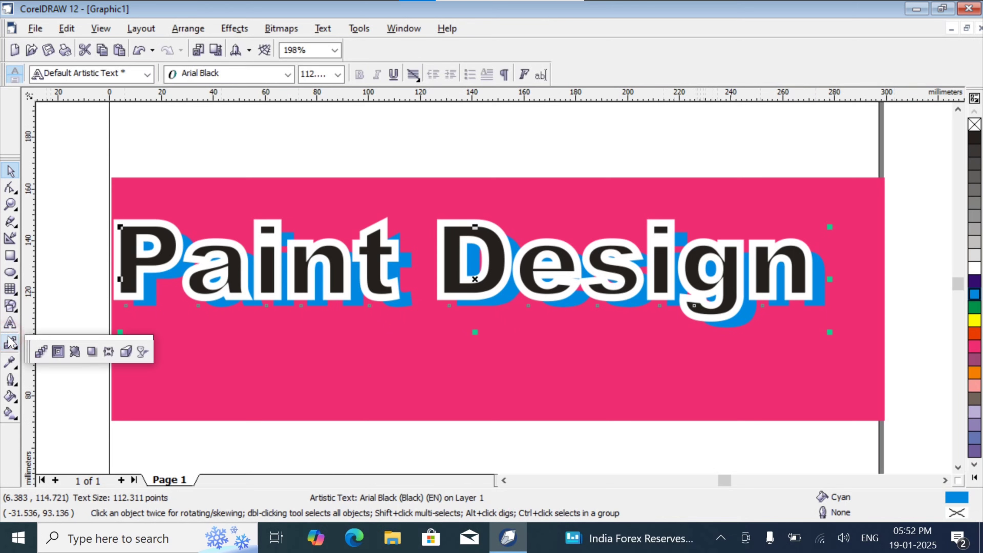
pyautogui.click(41, 351)
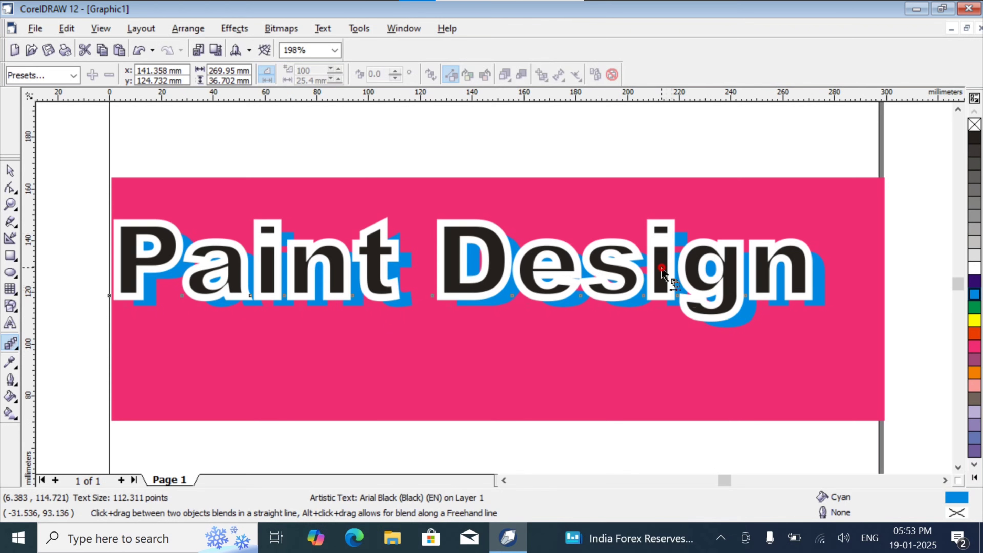
pyautogui.click(669, 279)
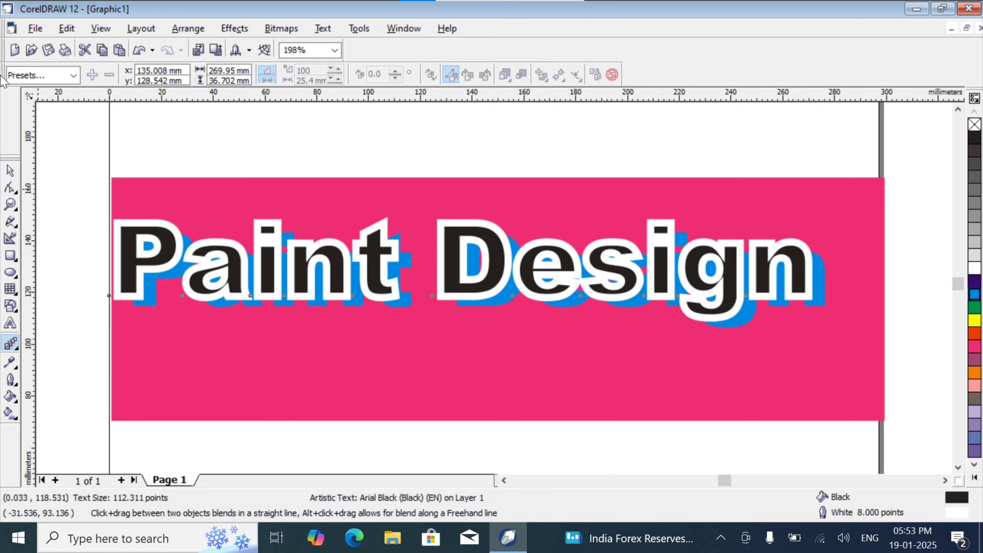
pyautogui.click(10, 171)
pyautogui.click(146, 118)
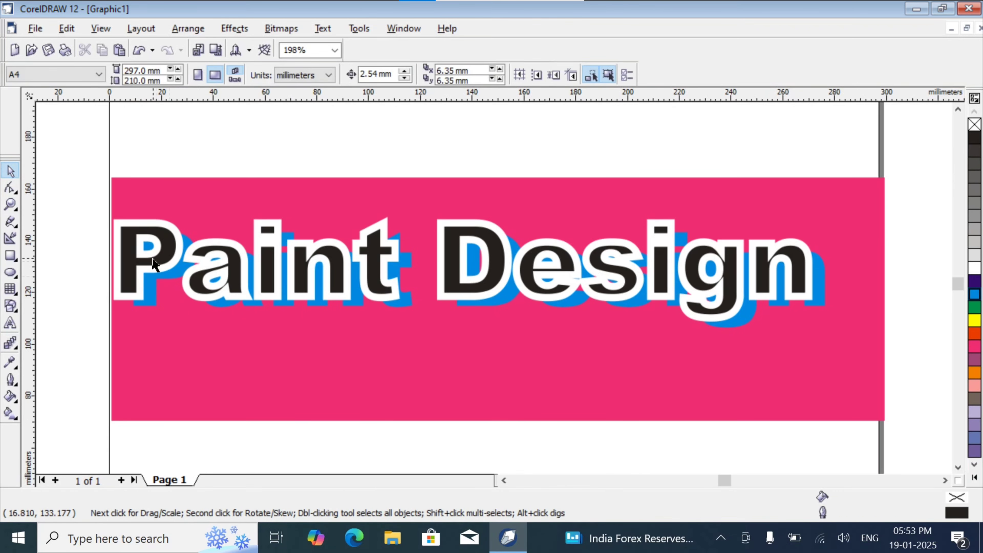
# Blend the front white-outlined "Paint Design" text into the cyan text behind it to form a 3D shadow.
pyautogui.click(174, 250)
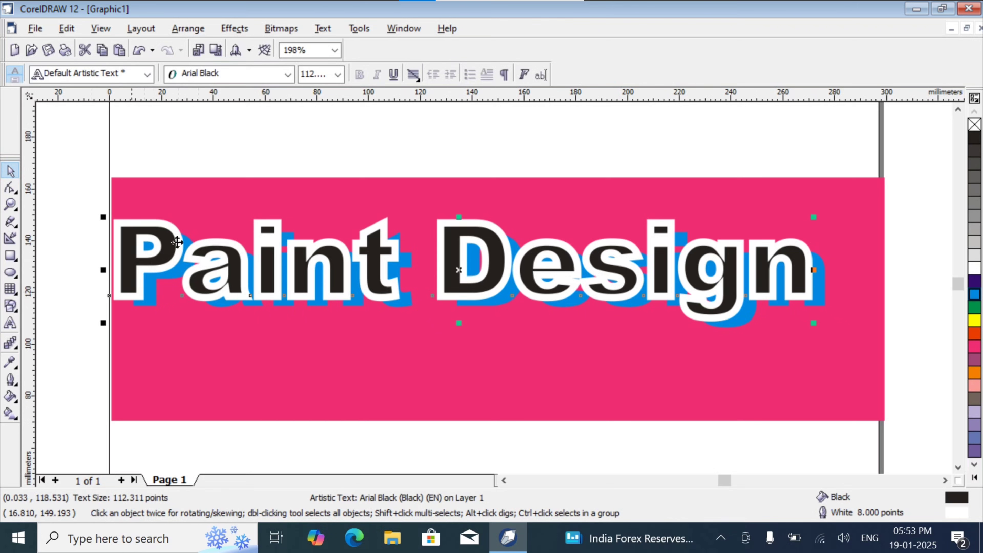
pyautogui.click(10, 343)
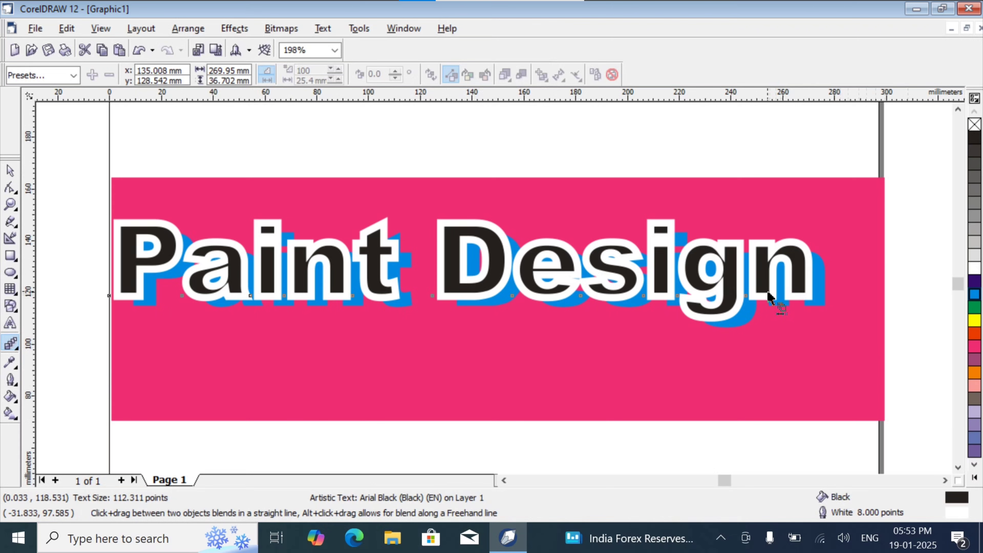
pyautogui.moveTo(800, 289); pyautogui.dragTo(820, 303)
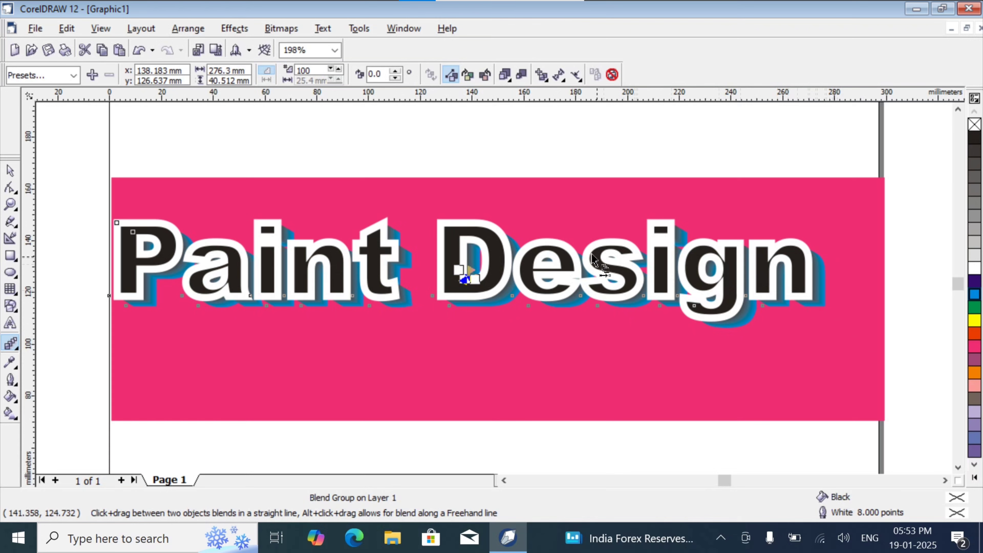
# Undo the blend and move the front white-outlined "Paint Design" text closer to the cyan text behind it.
pyautogui.hotkey('ctrl', 'z')
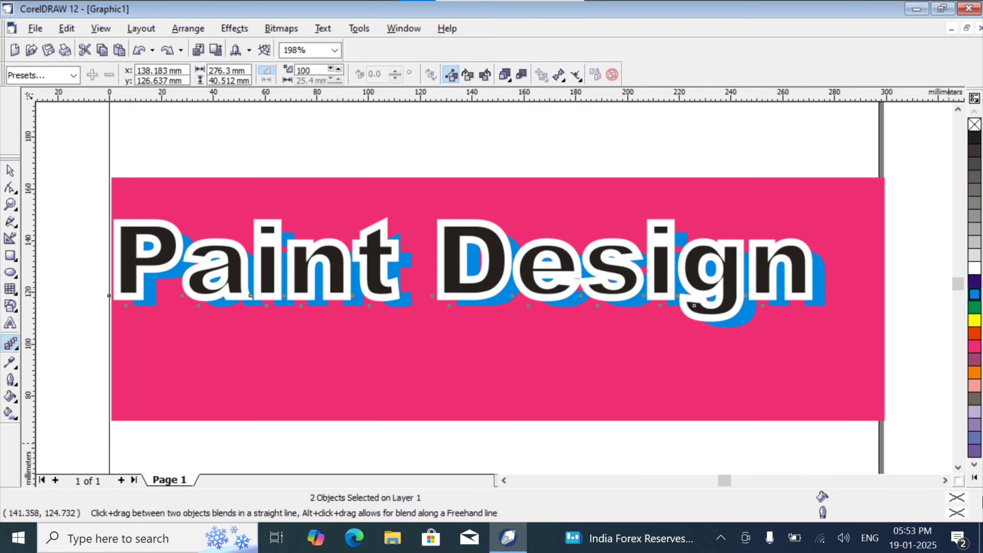
pyautogui.click(10, 171)
pyautogui.press('Right')
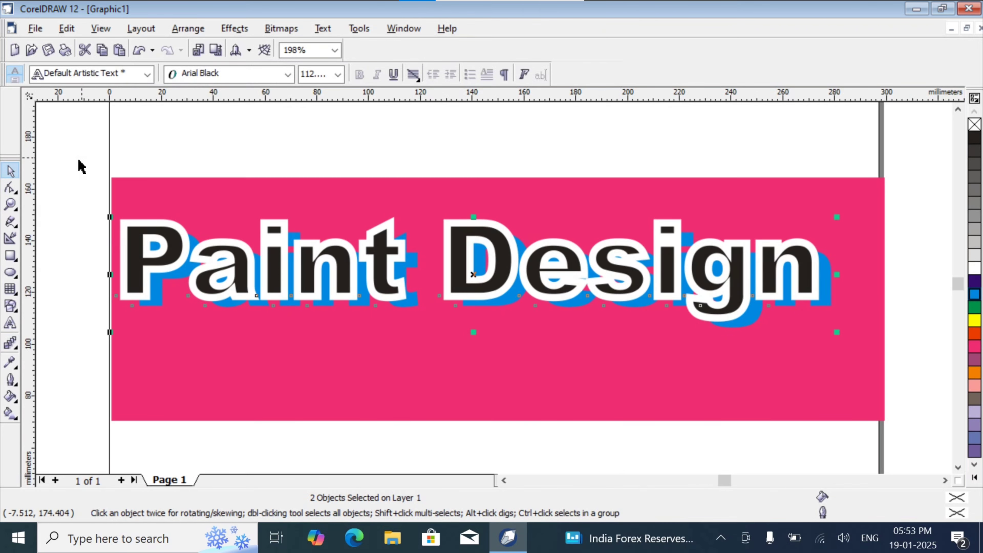
pyautogui.click(79, 166)
pyautogui.moveTo(181, 250); pyautogui.dragTo(186, 253)
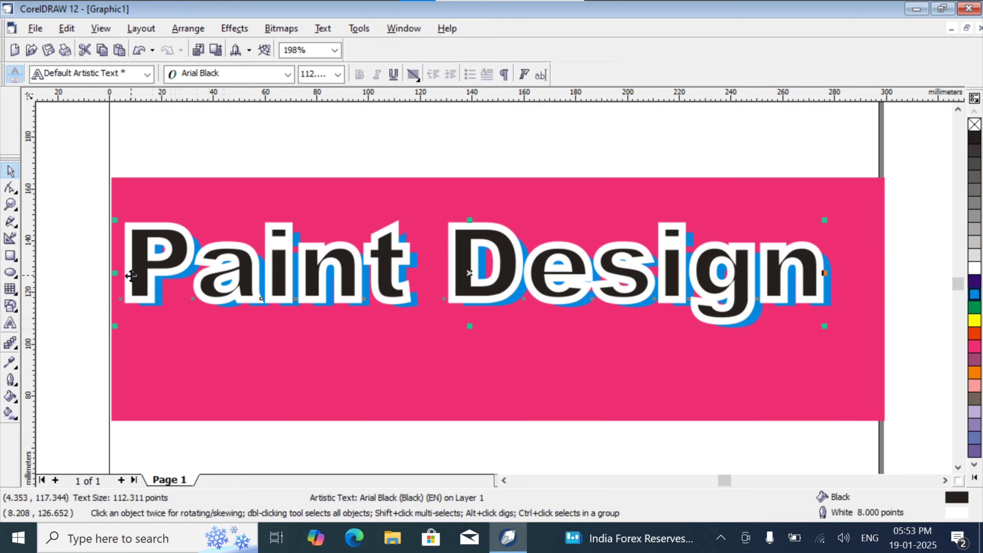
# Undo the text moves and the cyan fill of the "Paint Design" text at the back.
pyautogui.hotkey('ctrl', 'z')
pyautogui.hotkey('ctrl', 'z')
pyautogui.hotkey('ctrl', 'z')
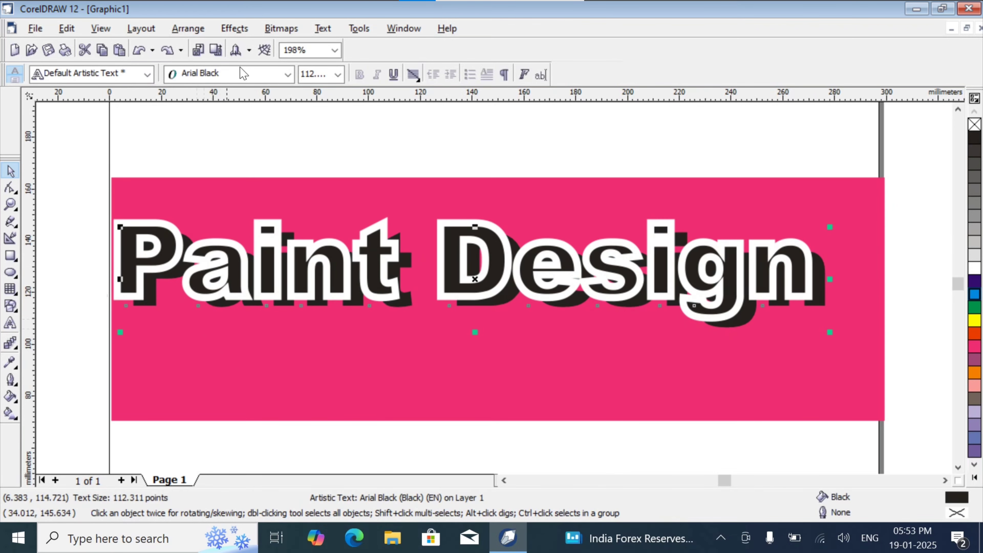
# Fill the "Paint Design" text behind the outlined copy with yellow.
pyautogui.click(932, 257)
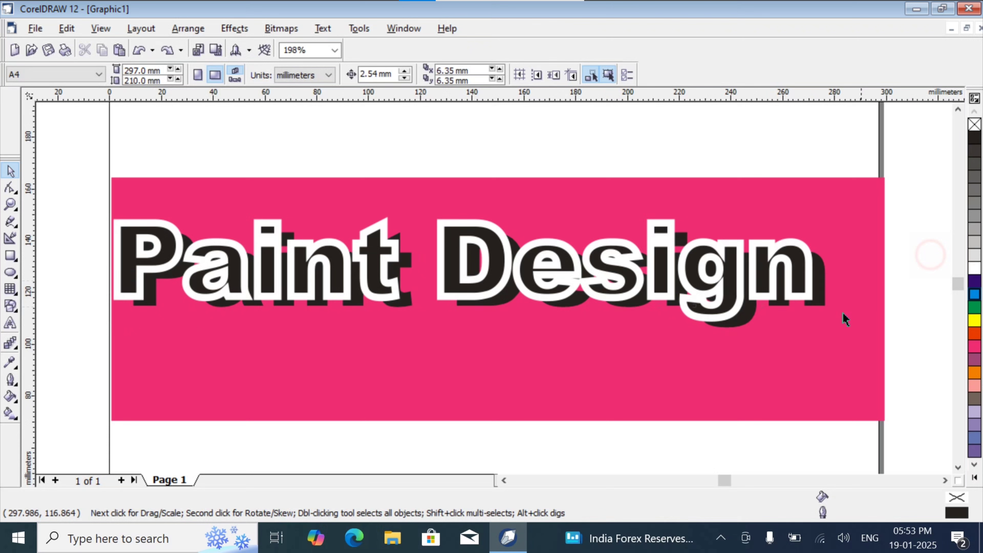
pyautogui.click(819, 286)
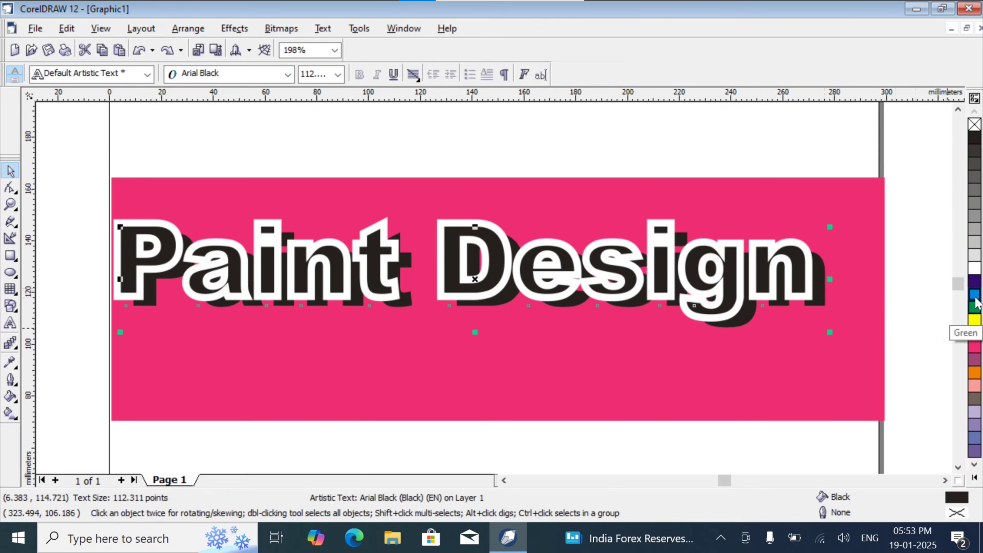
pyautogui.click(975, 320)
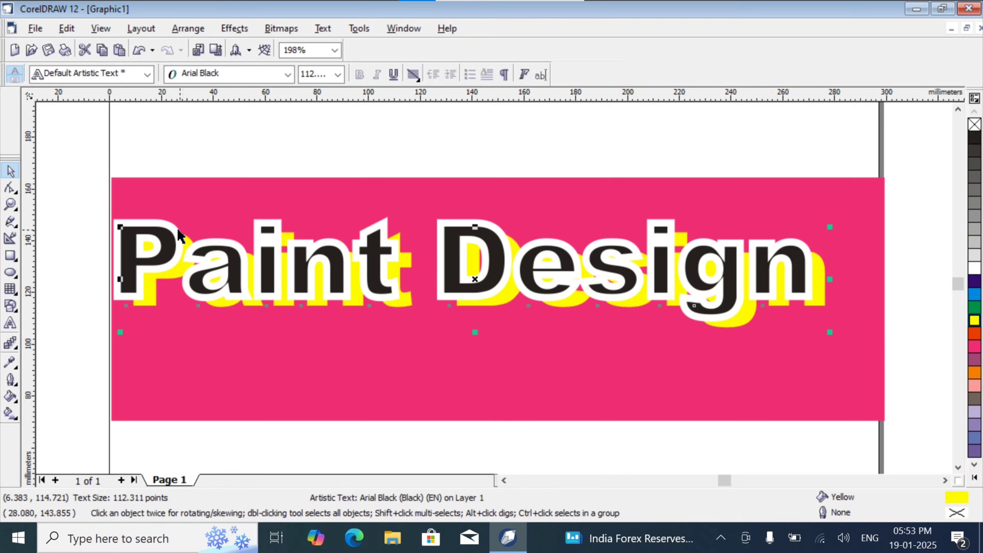
# Nudge the front white-outlined "Paint Design" text 2.54 mm right and 2.54 mm down, closer to the yellow text.
pyautogui.click(61, 273)
pyautogui.click(131, 222)
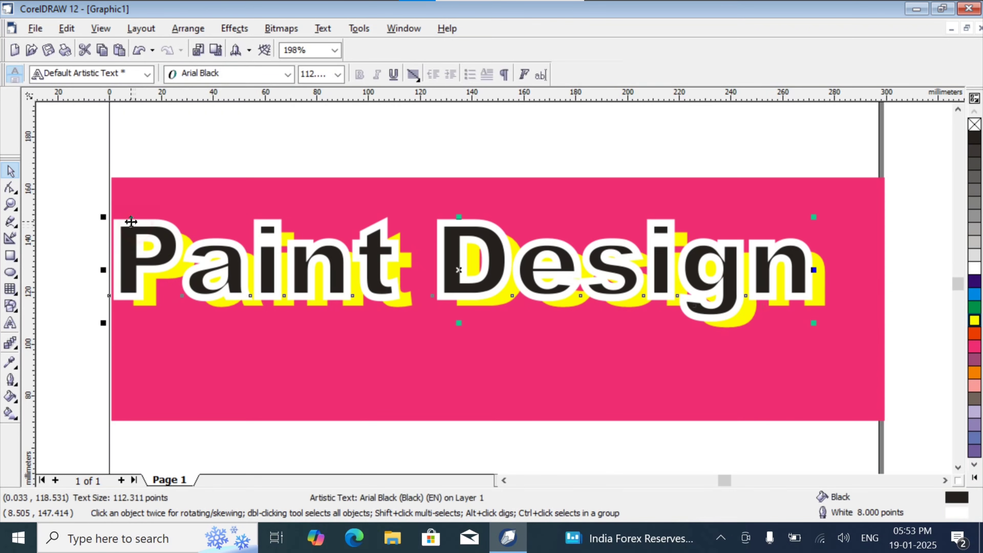
pyautogui.press('Right')
pyautogui.press('Down')
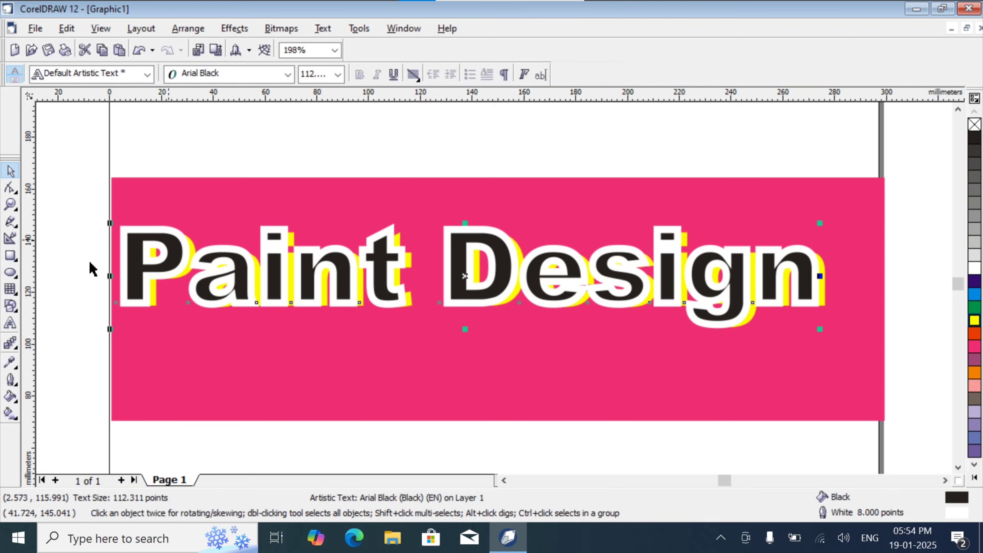
pyautogui.click(54, 300)
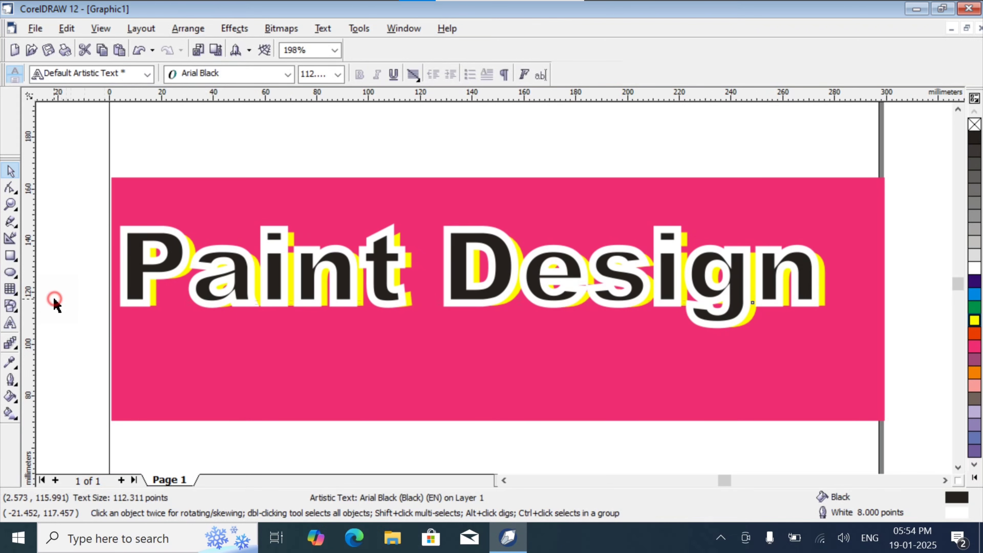
# Blend the yellow "Paint Design" text with the white-outlined text in front of it.
pyautogui.click(823, 300)
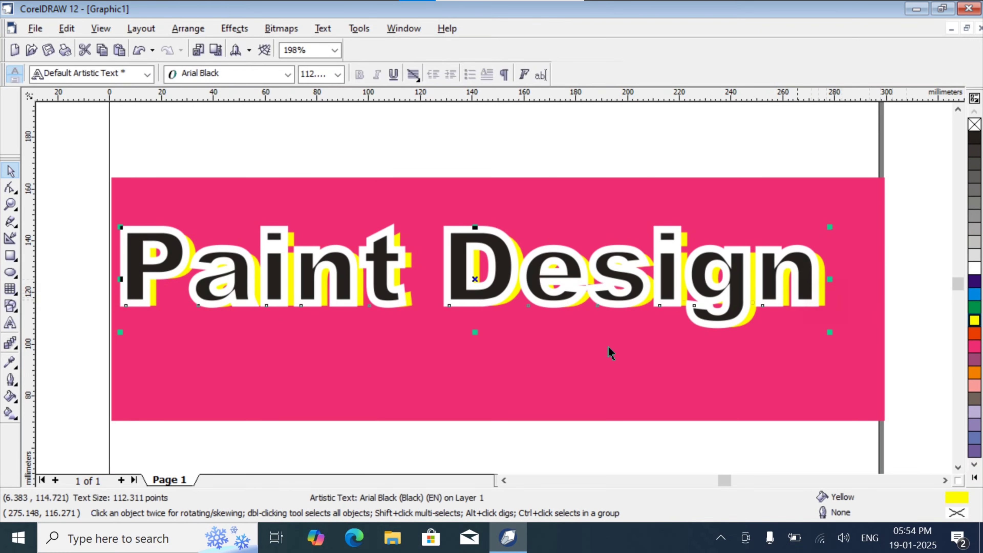
pyautogui.click(9, 344)
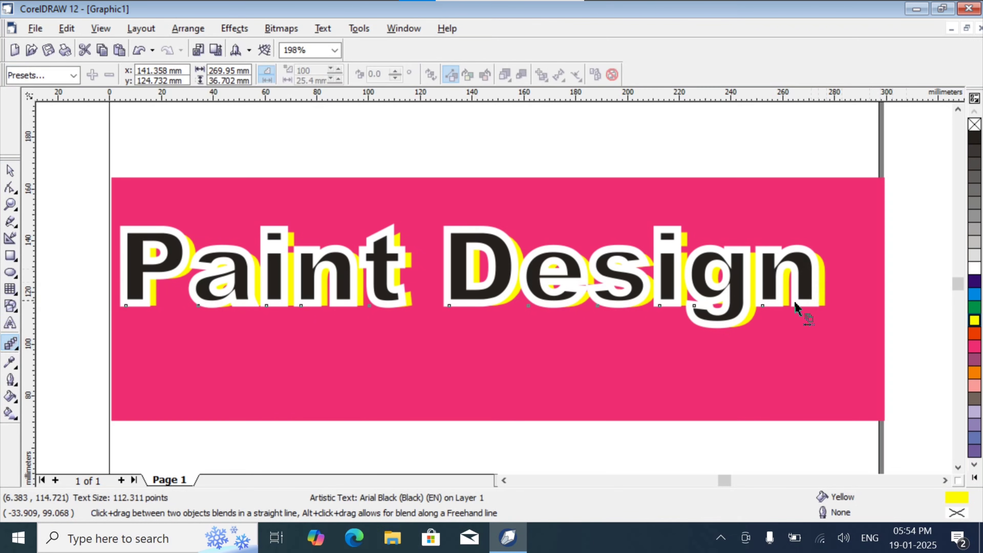
pyautogui.click(821, 304)
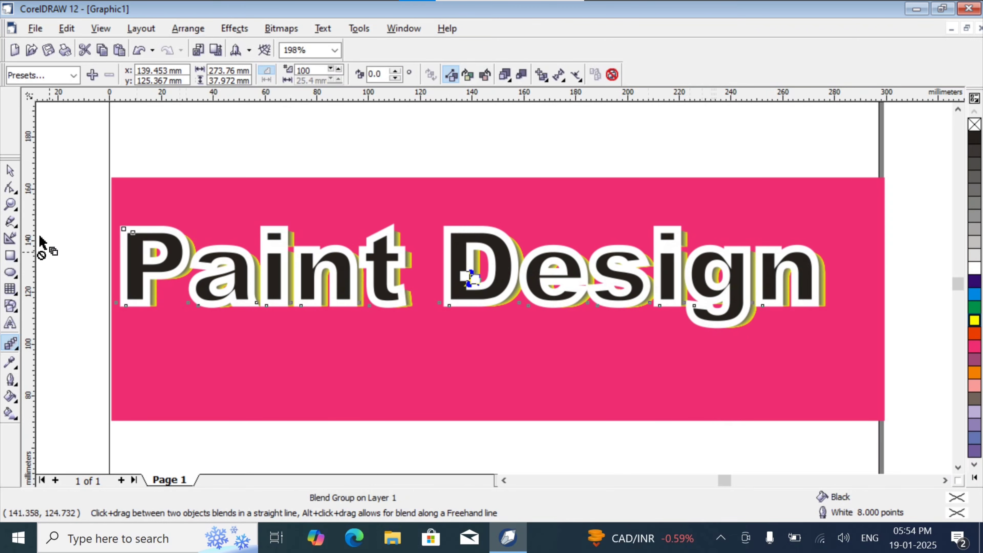
# Adjust the blend's acceleration on the artwork so the intermediate shadow copies turn darker.
pyautogui.click(10, 171)
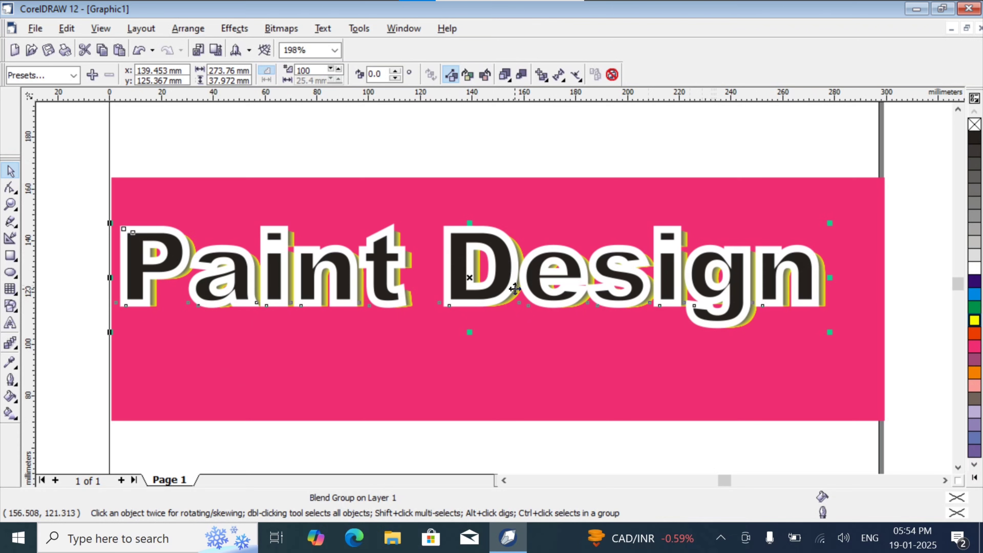
pyautogui.click(10, 344)
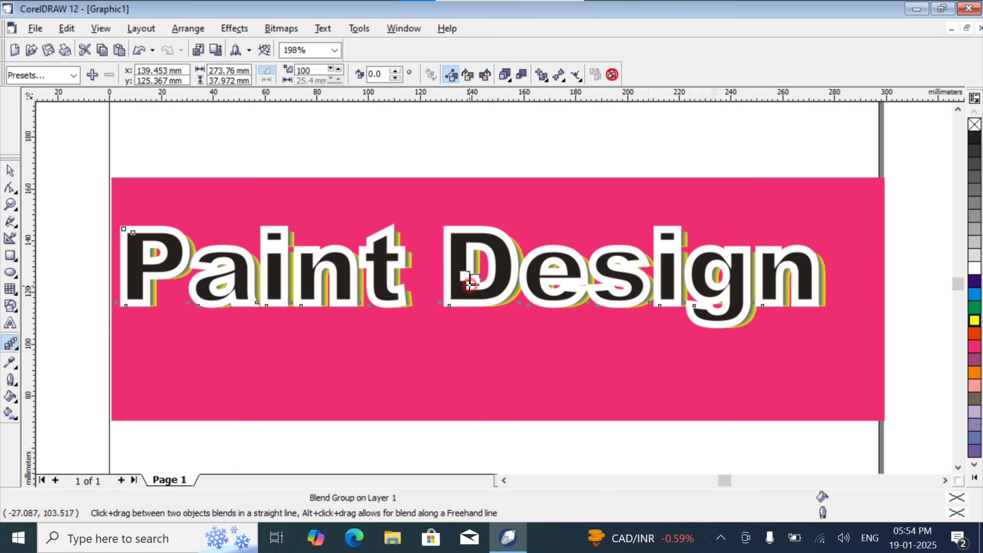
pyautogui.moveTo(494, 301); pyautogui.dragTo(498, 320)
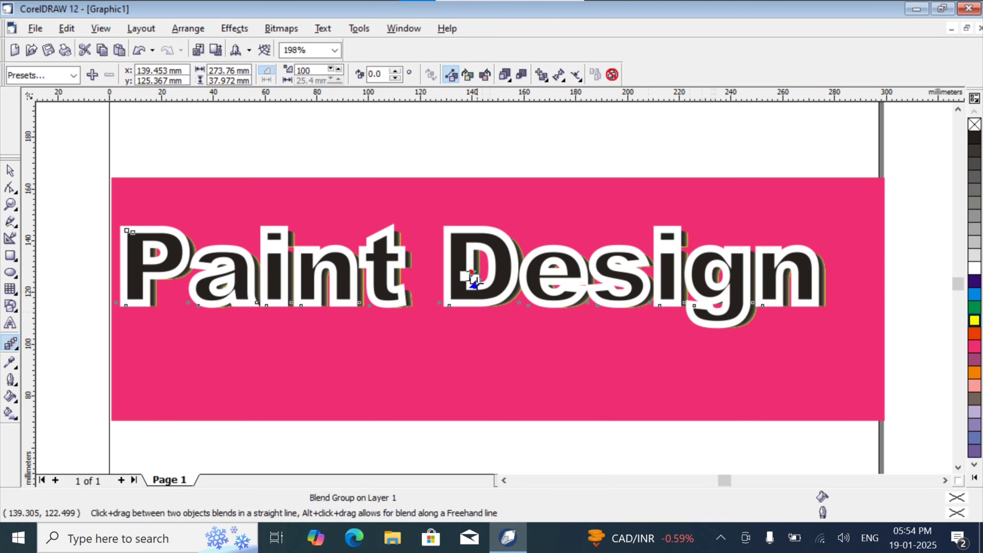
# Reposition the blend's front outlined text to about 5 mm left of and slightly above the yellow text.
pyautogui.moveTo(466, 281); pyautogui.dragTo(438, 270)
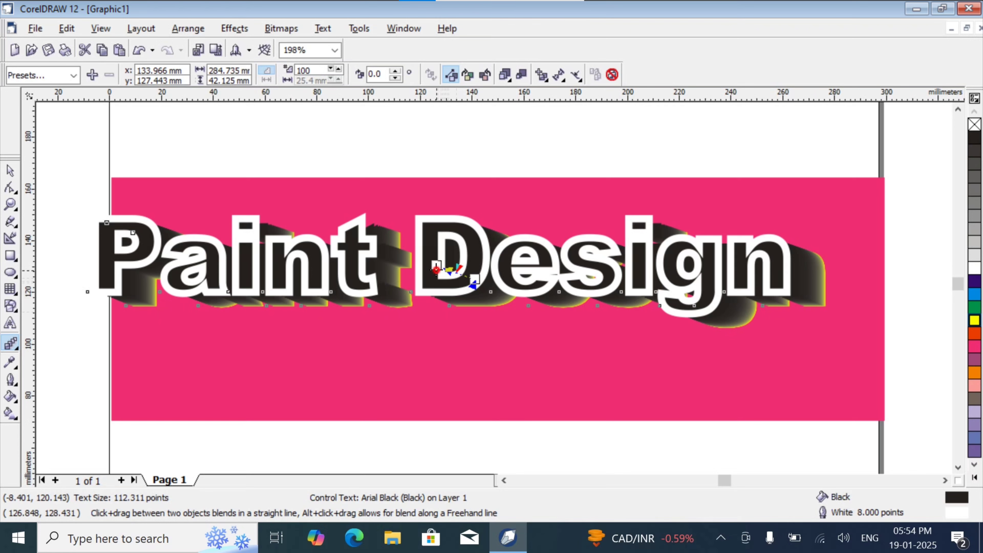
pyautogui.moveTo(436, 266); pyautogui.dragTo(447, 271)
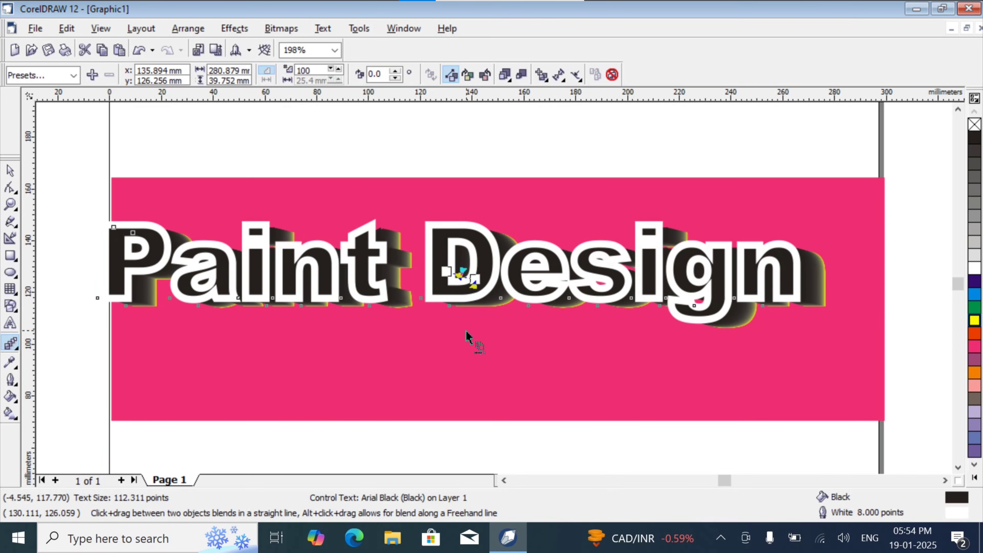
pyautogui.click(462, 281)
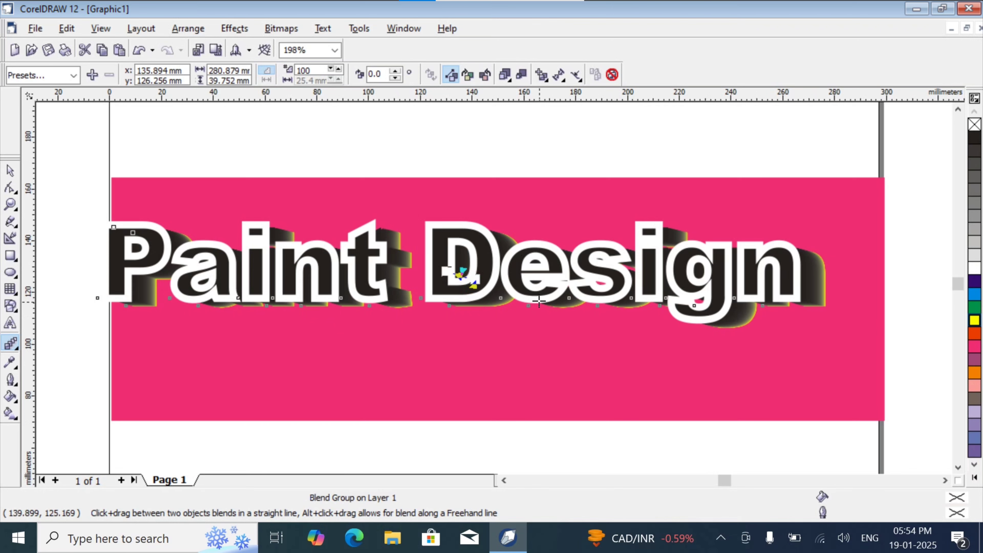
pyautogui.moveTo(445, 268); pyautogui.dragTo(421, 253)
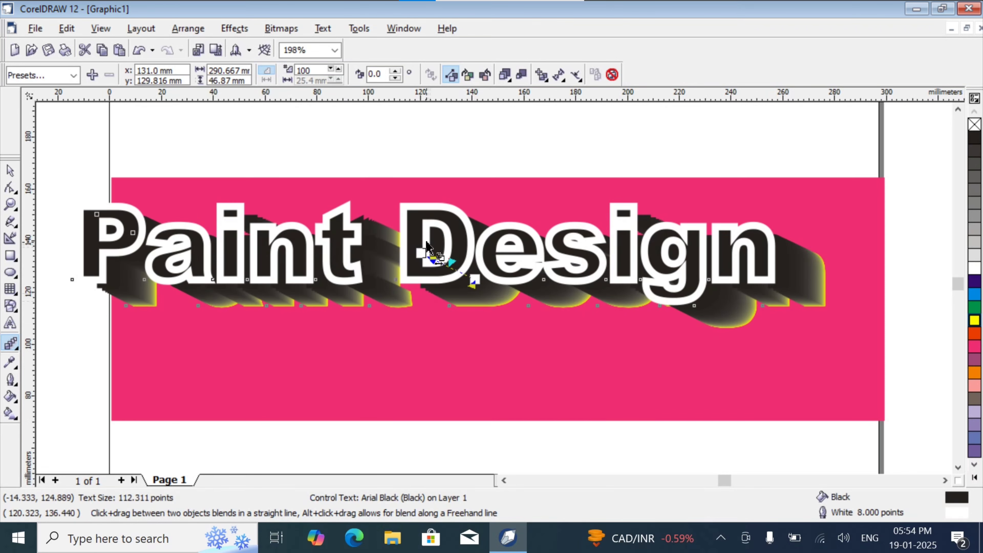
pyautogui.moveTo(423, 254); pyautogui.dragTo(467, 278)
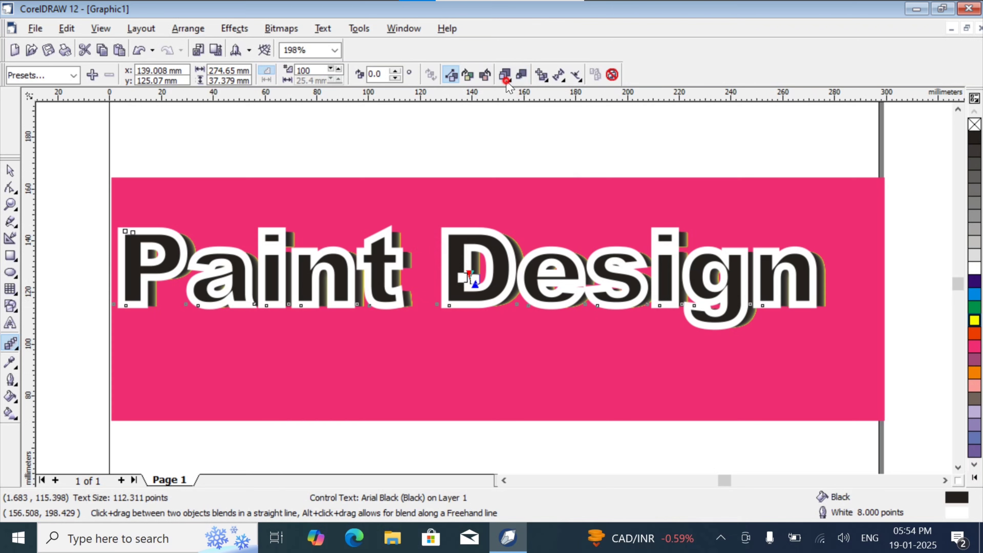
# Set the blend's accelerations independently, with object slightly above the middle and color at a higher level.
pyautogui.click(505, 74)
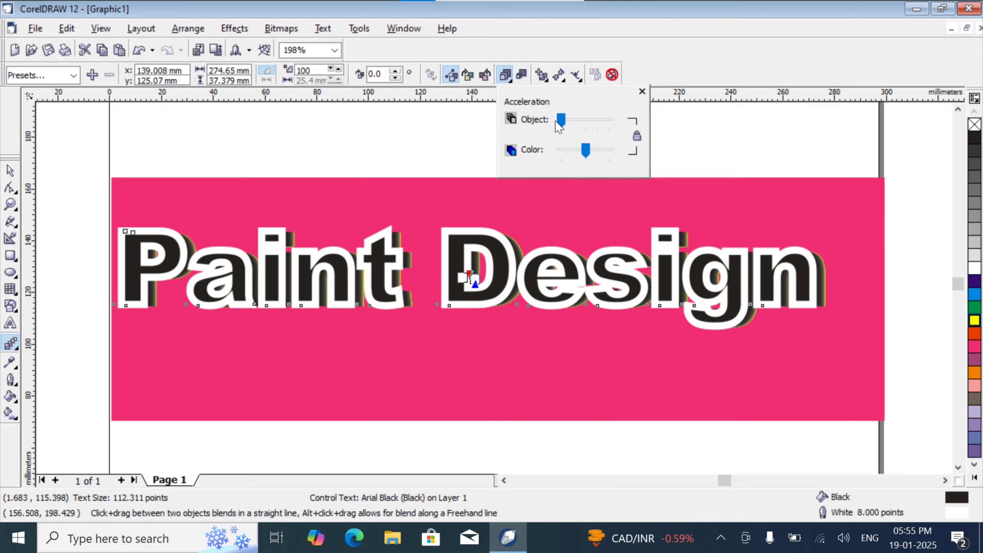
pyautogui.moveTo(564, 127); pyautogui.dragTo(573, 121)
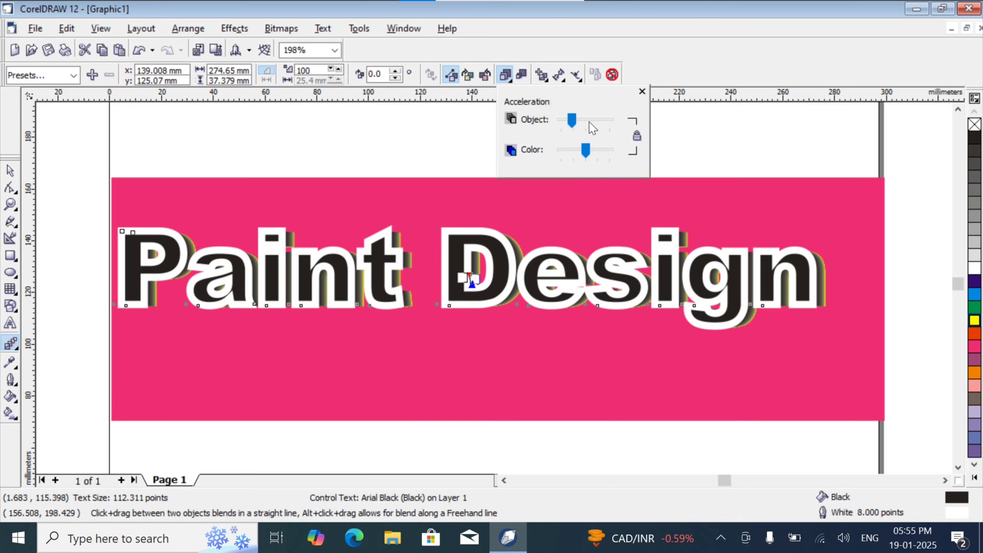
pyautogui.click(636, 135)
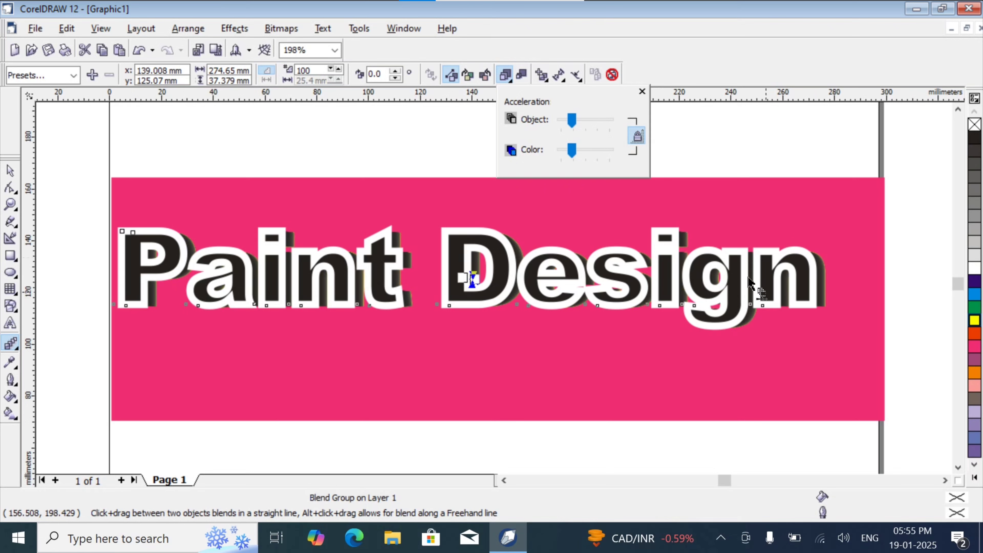
pyautogui.click(637, 135)
pyautogui.moveTo(569, 148); pyautogui.dragTo(602, 159)
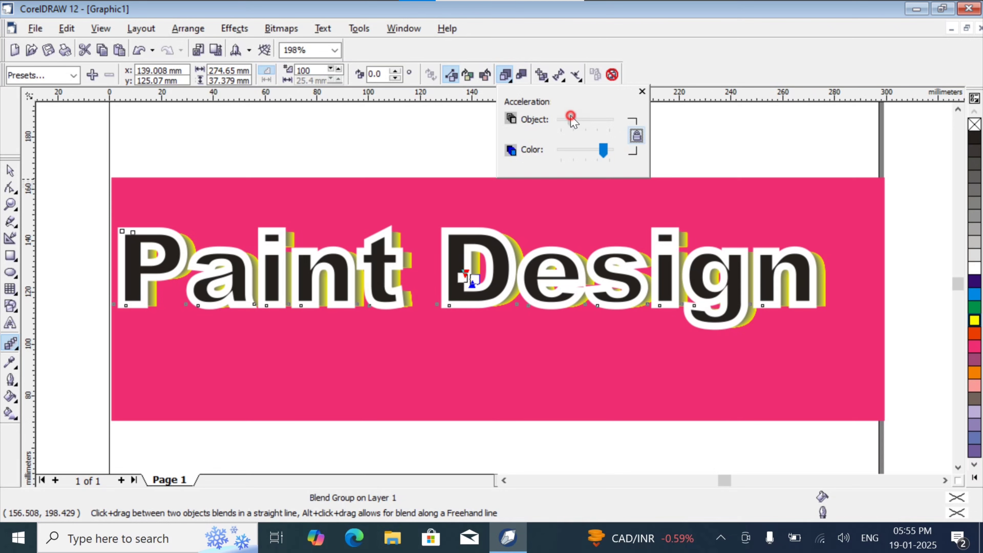
pyautogui.moveTo(571, 116); pyautogui.dragTo(561, 119)
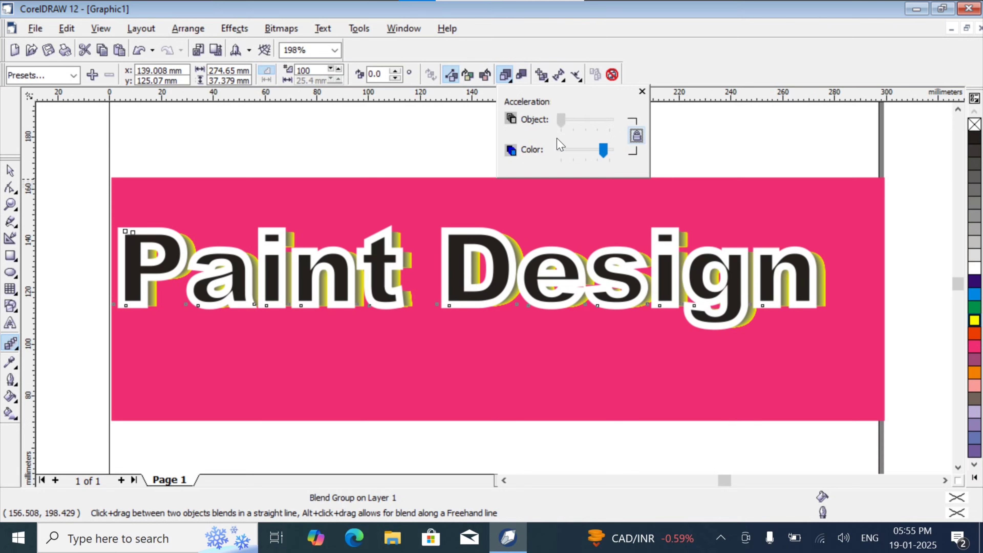
pyautogui.moveTo(562, 120); pyautogui.dragTo(595, 136)
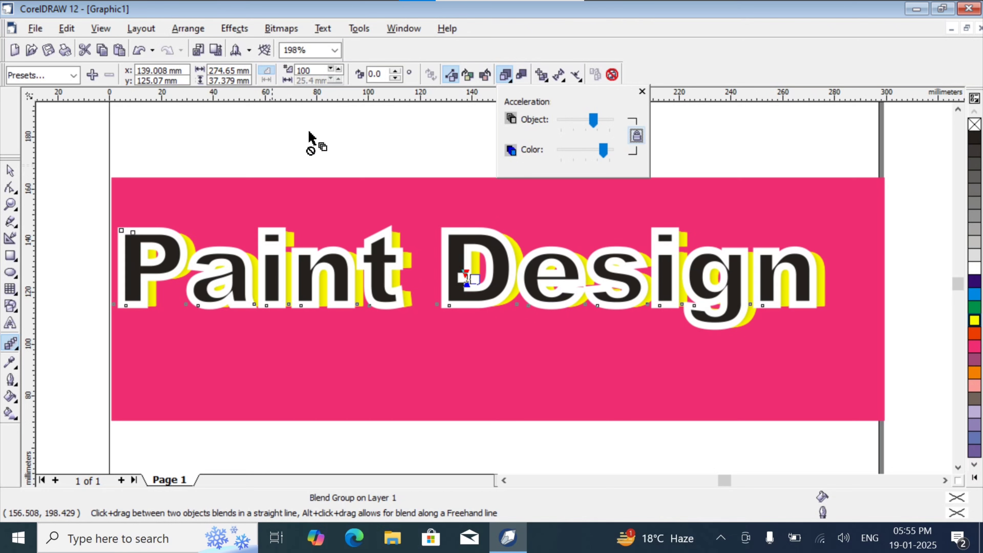
# Try the counterclockwise and clockwise color blends on the shadow, and switch back to the direct blend.
pyautogui.click(481, 80)
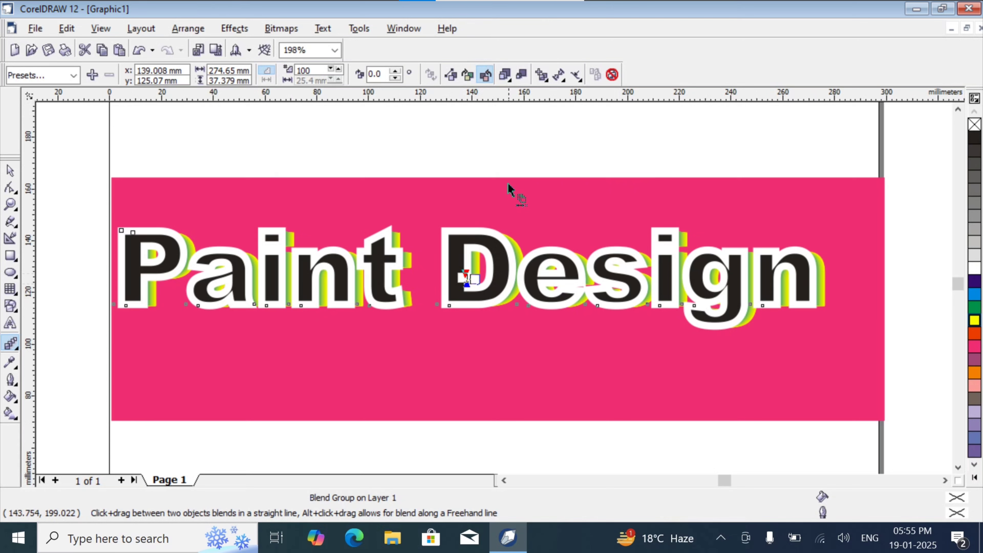
pyautogui.click(469, 77)
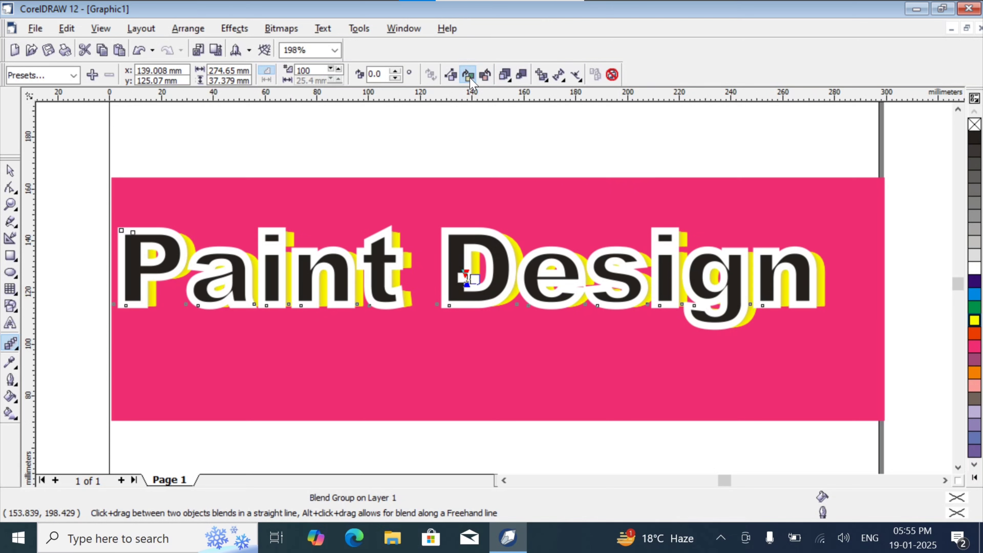
pyautogui.click(452, 76)
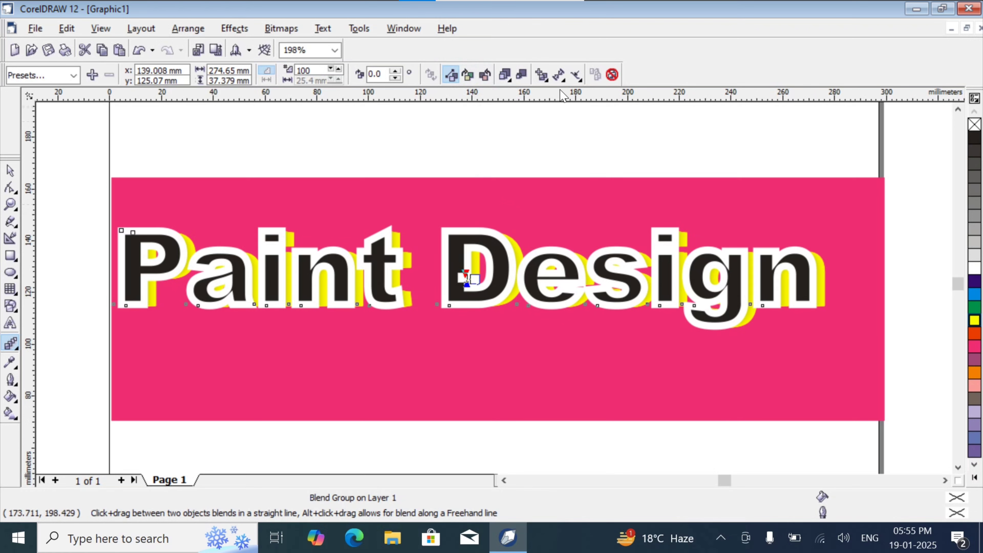
# Show the blend's start object, and select the magenta banner behind the text.
pyautogui.click(560, 74)
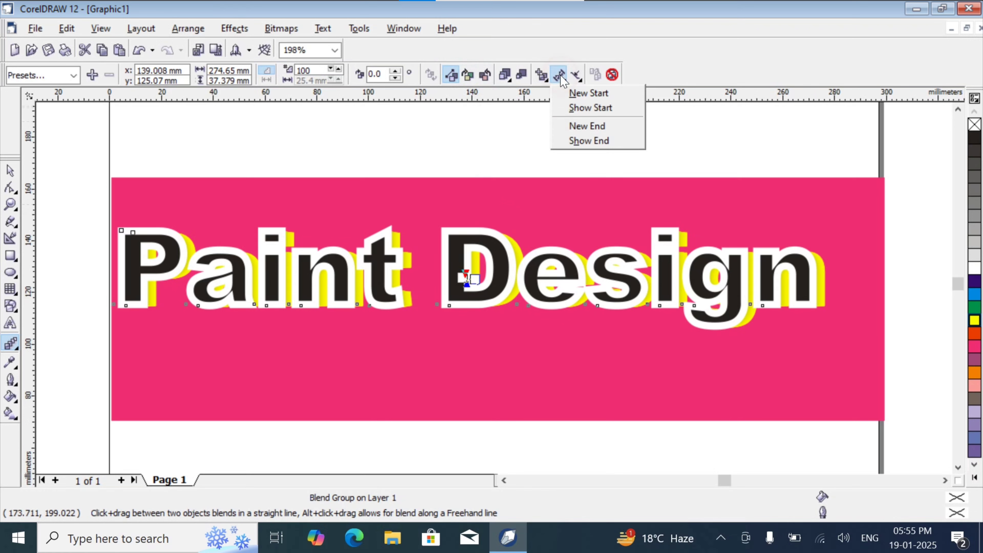
pyautogui.click(610, 108)
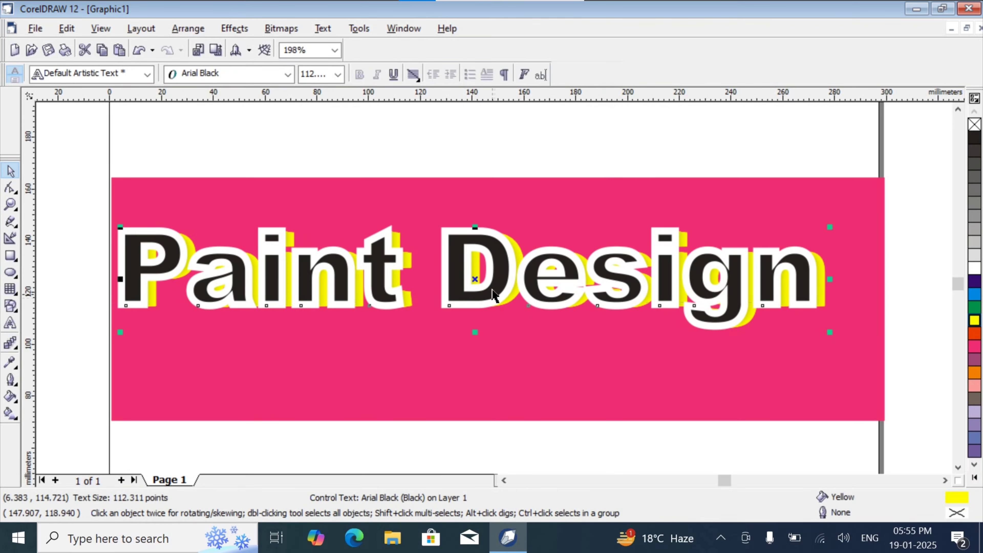
pyautogui.click(507, 180)
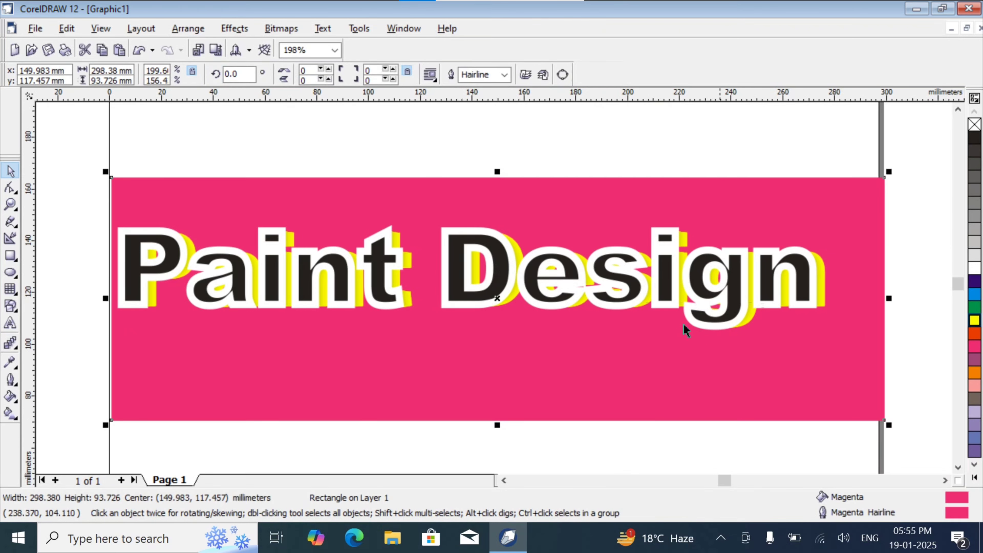
# Move the front white-outlined text about 0.6 mm right and 0.6 mm down, and clear the selection.
pyautogui.click(408, 106)
pyautogui.moveTo(384, 258)
pyautogui.mouseDown()
pyautogui.moveTo(357, 223)
pyautogui.moveTo(385, 268)
pyautogui.mouseUp()
pyautogui.click(384, 260)
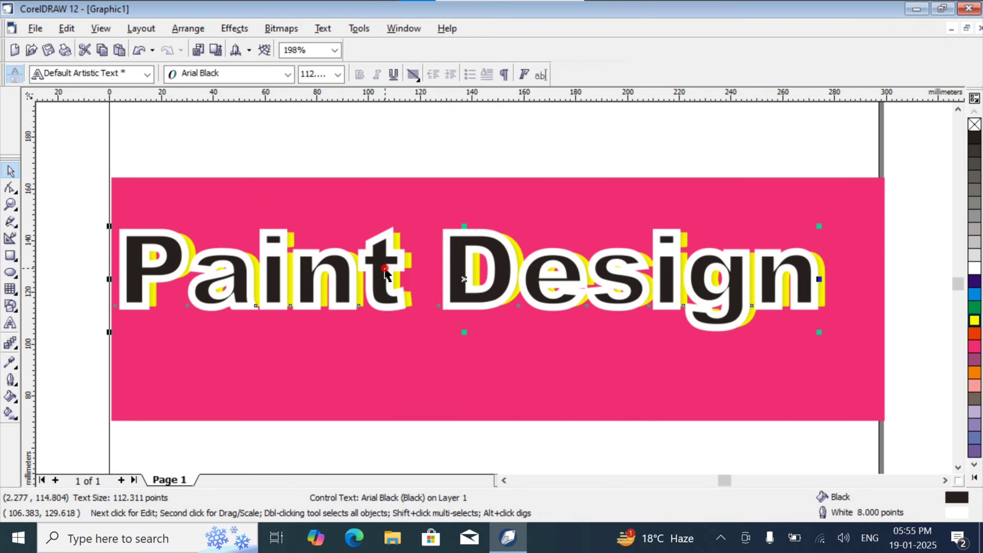
pyautogui.click(402, 133)
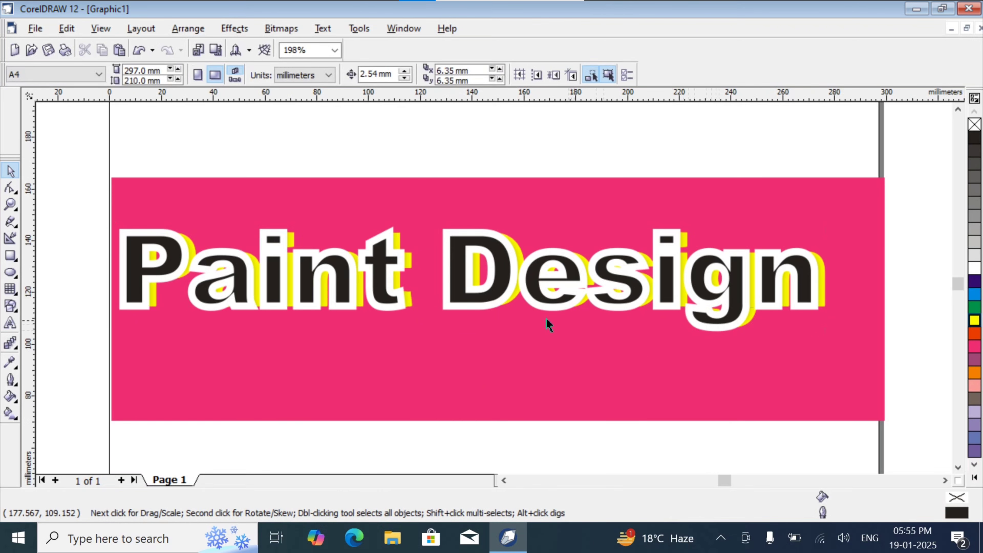
# Remove the white outline from the front black "Paint Design" text.
pyautogui.click(450, 264)
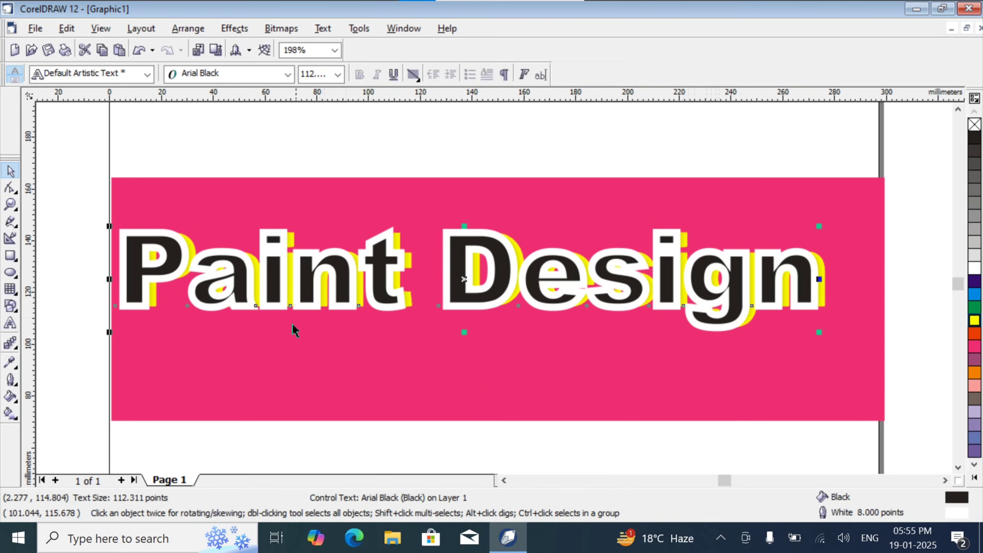
pyautogui.click(10, 379)
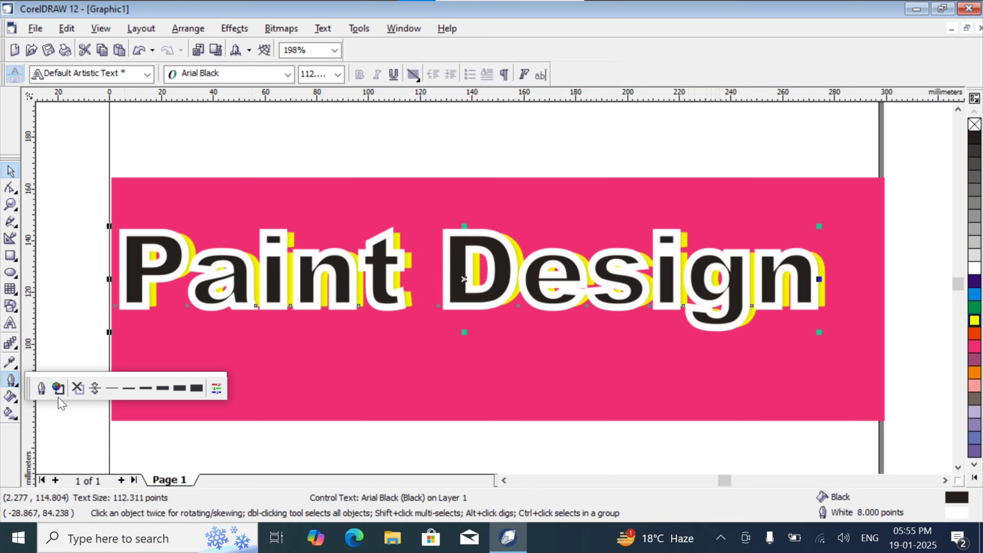
pyautogui.click(76, 388)
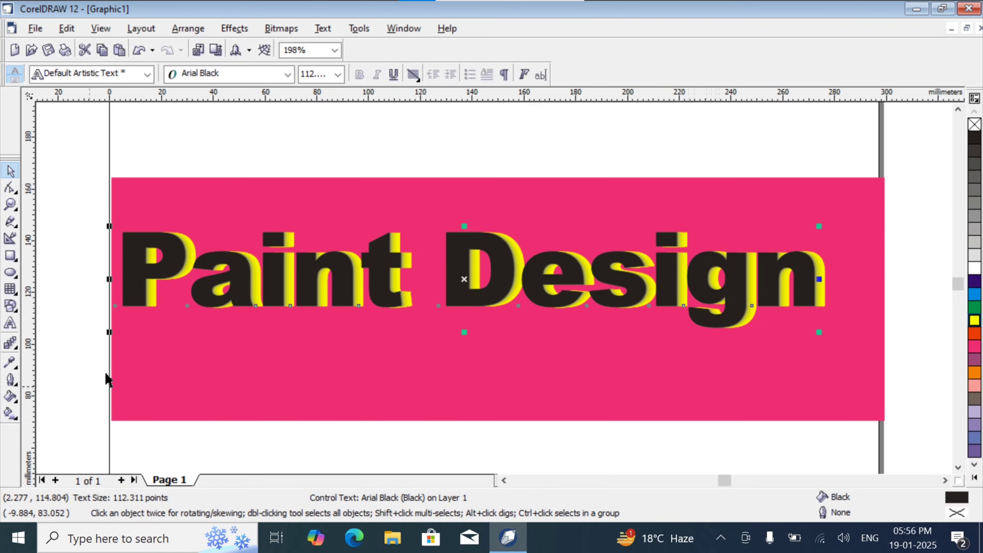
pyautogui.click(81, 227)
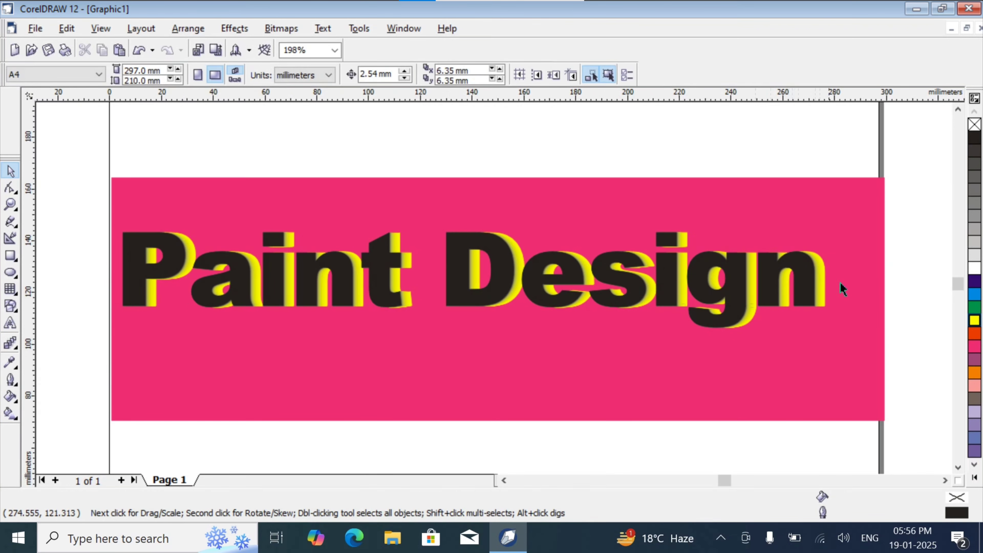
pyautogui.click(731, 270)
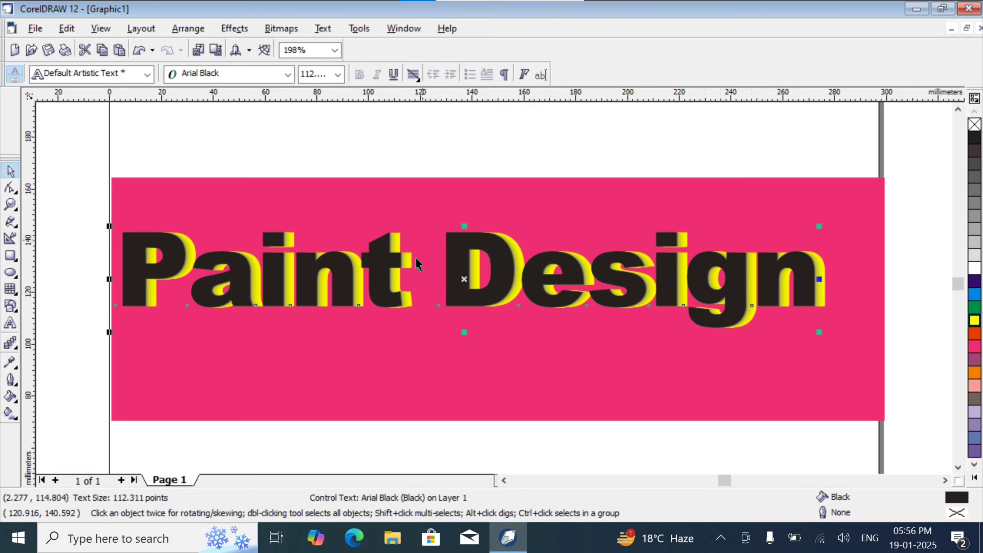
# Duplicate the magenta banner rectangle behind the text.
pyautogui.click(414, 418)
pyautogui.click(387, 374)
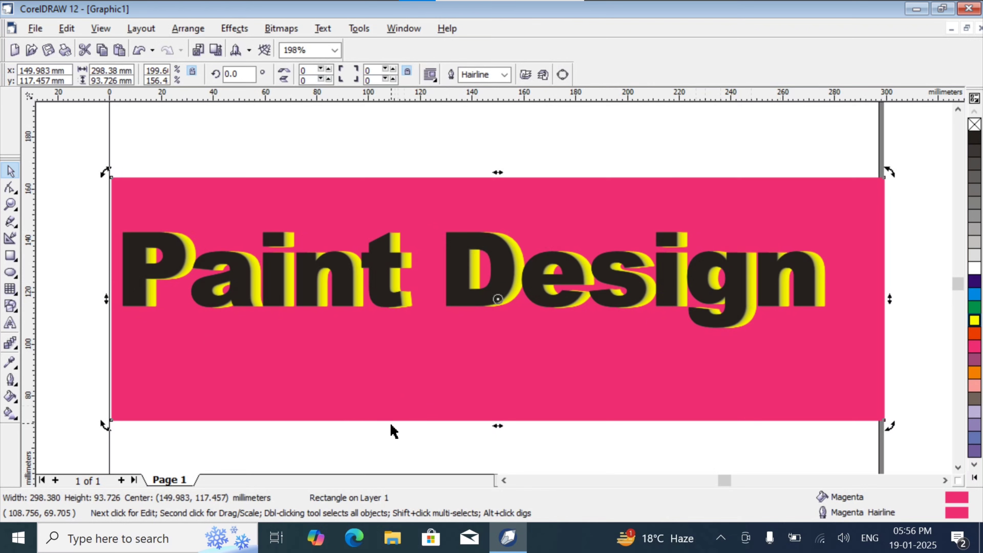
pyautogui.click(374, 468)
pyautogui.click(359, 380)
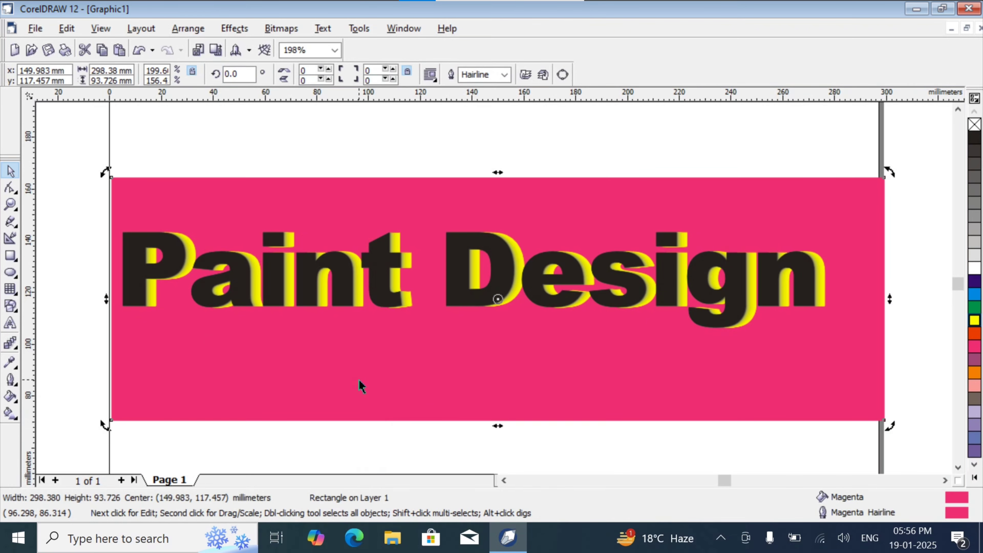
pyautogui.hotkey('ctrl', 'd')
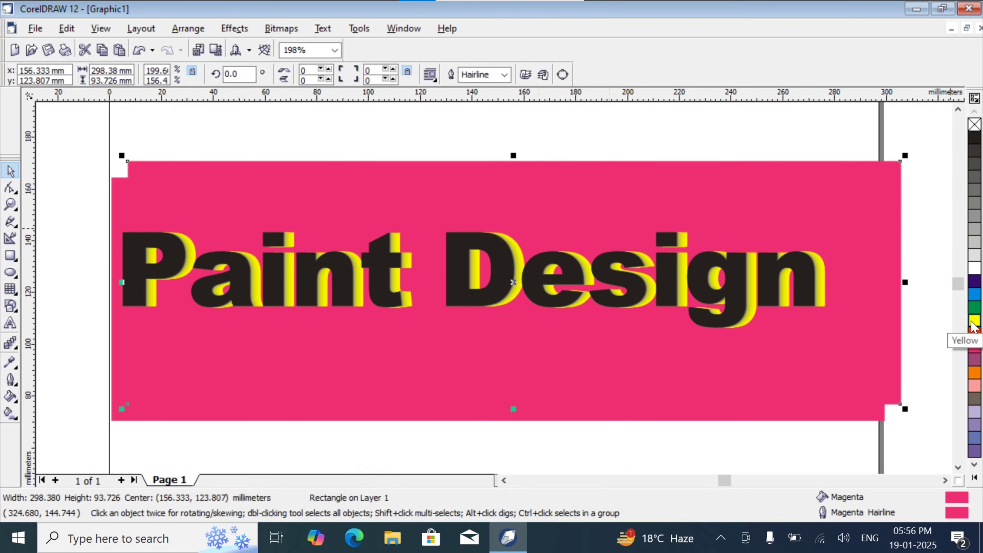
# Fill the banner copy with cyan and move it about 3 mm left and 1.8 mm up.
pyautogui.click(975, 295)
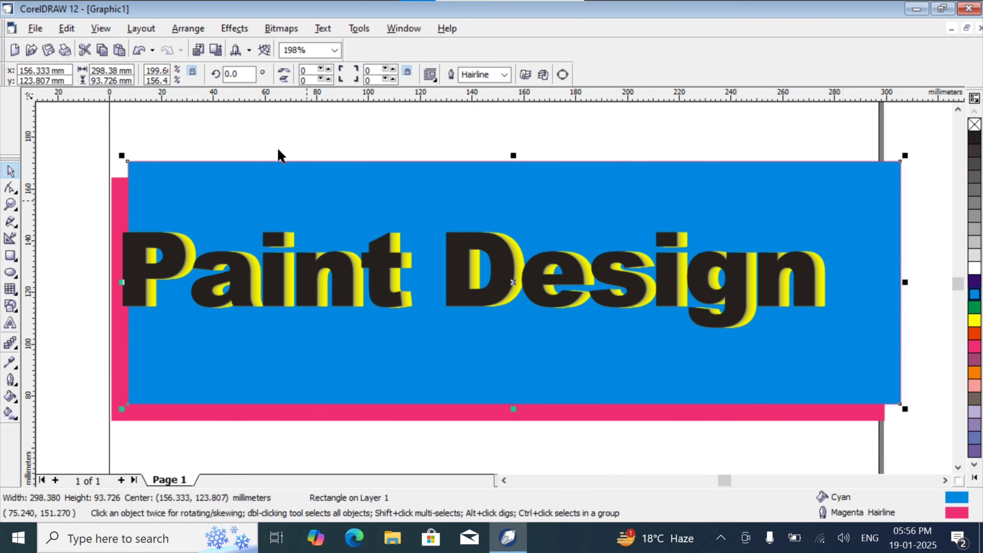
pyautogui.click(265, 208)
pyautogui.moveTo(262, 208); pyautogui.dragTo(256, 204)
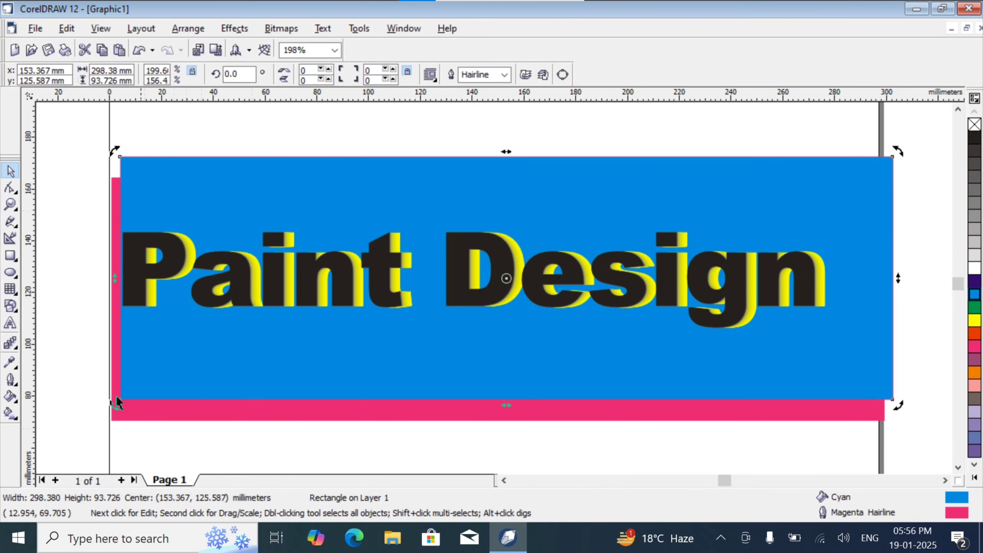
# Blend the magenta banner into the cyan copy in a straight line, and clear the selection.
pyautogui.click(11, 343)
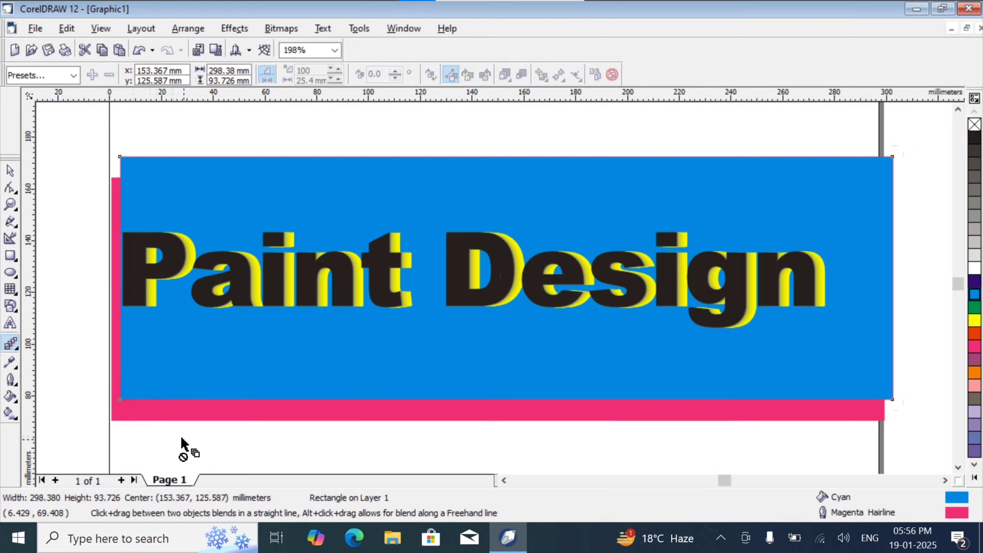
pyautogui.click(135, 415)
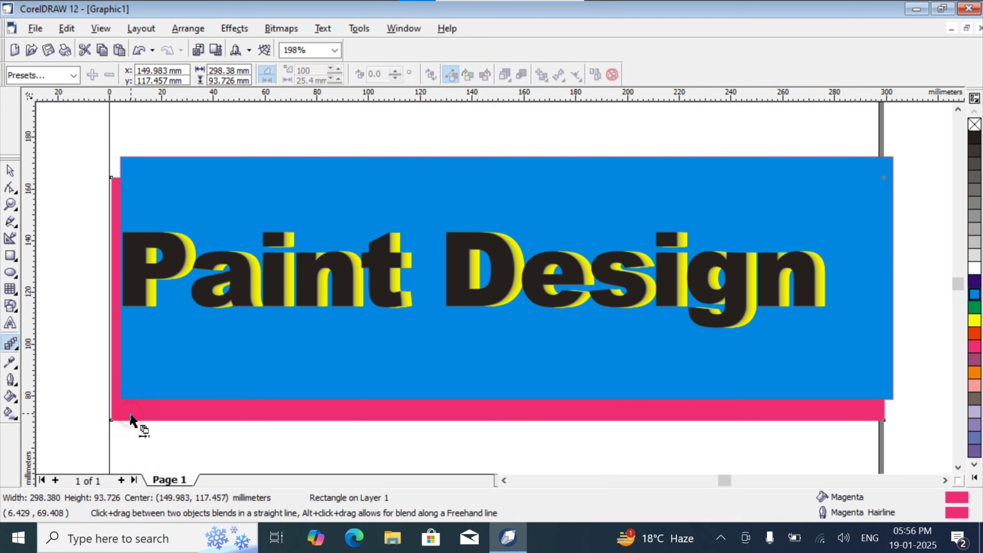
pyautogui.moveTo(135, 417); pyautogui.dragTo(158, 403)
pyautogui.click(10, 171)
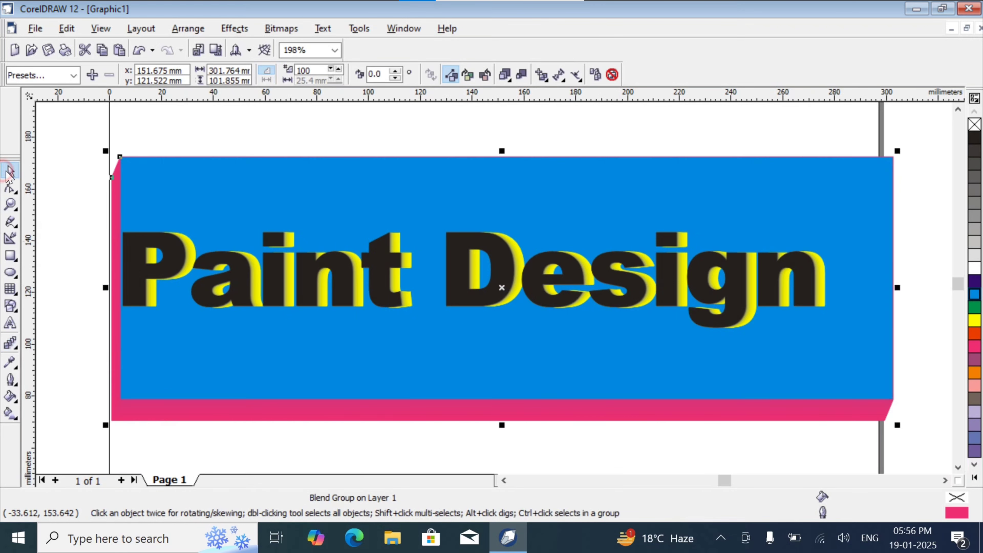
pyautogui.click(81, 220)
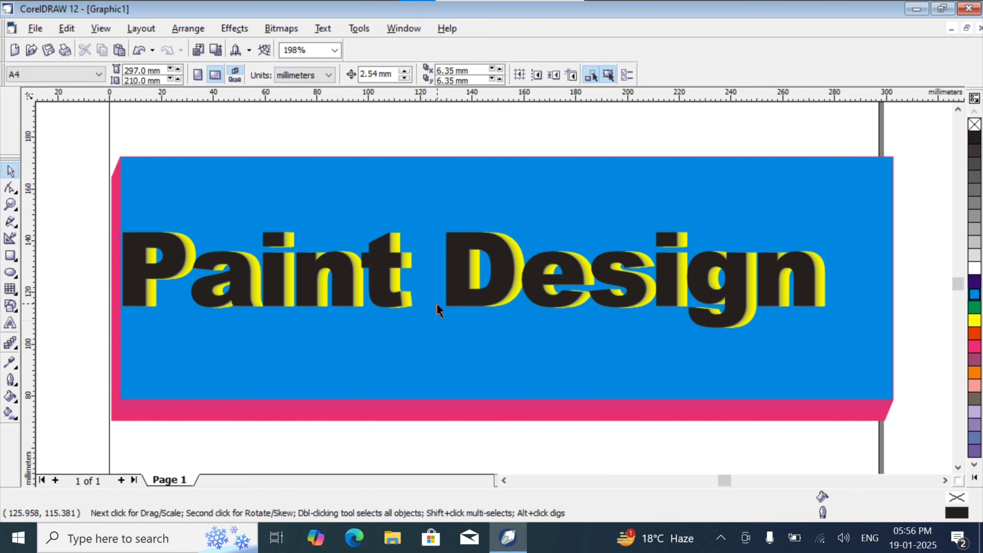
pyautogui.doubleClick(235, 266)
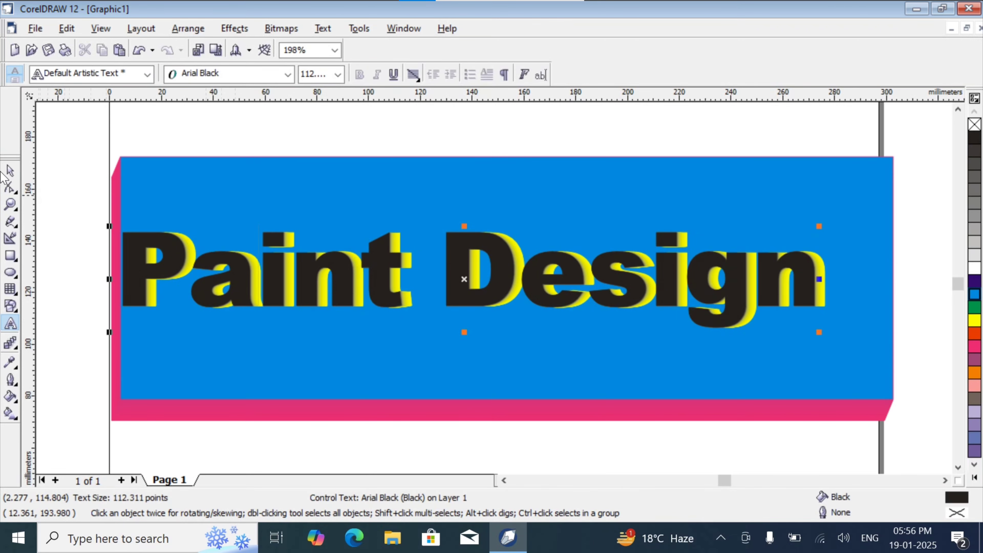
pyautogui.click(9, 171)
pyautogui.click(84, 154)
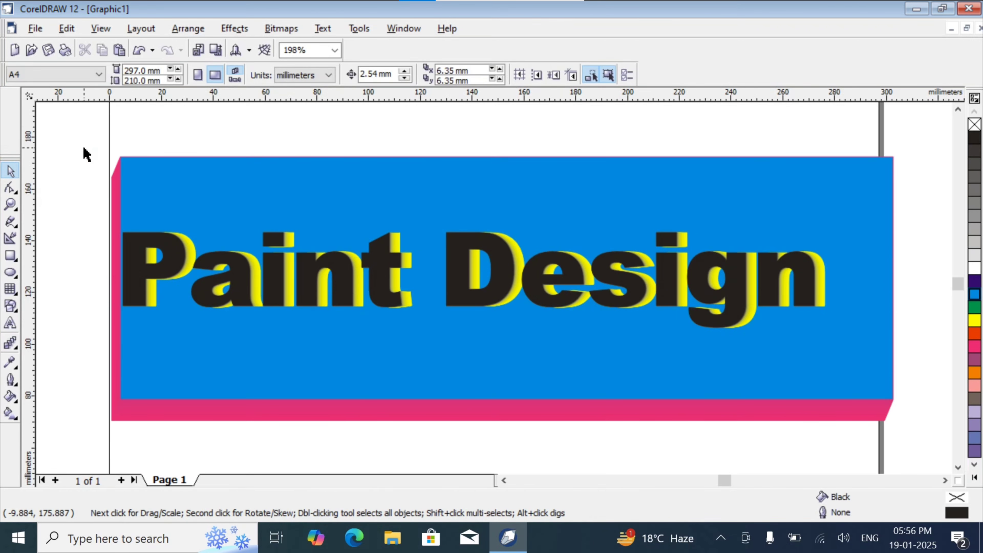